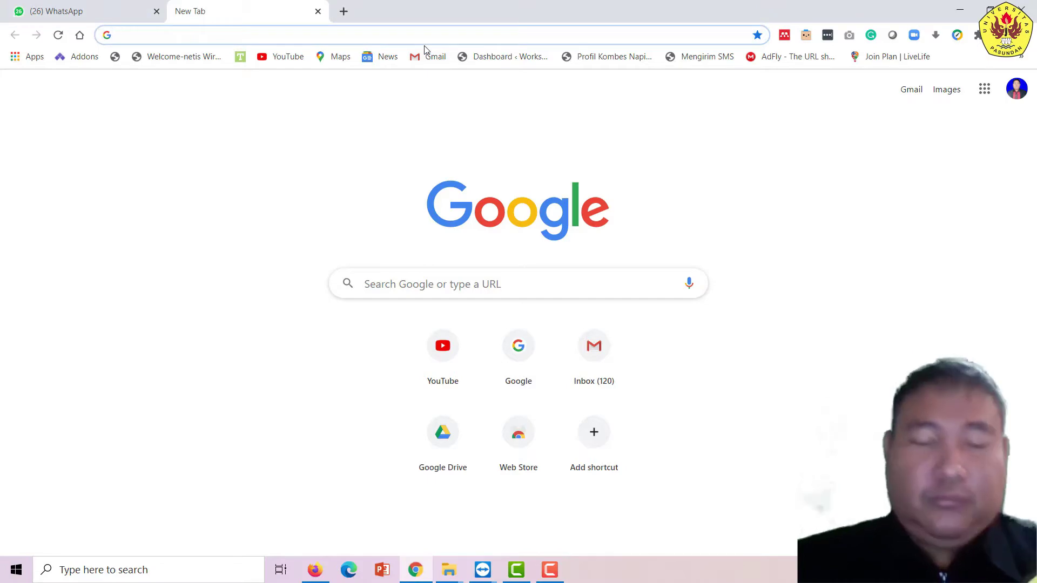
# Open elearning.fkip.unpas.ac.id and log in with the saved account credentials
pyautogui.write('ele')
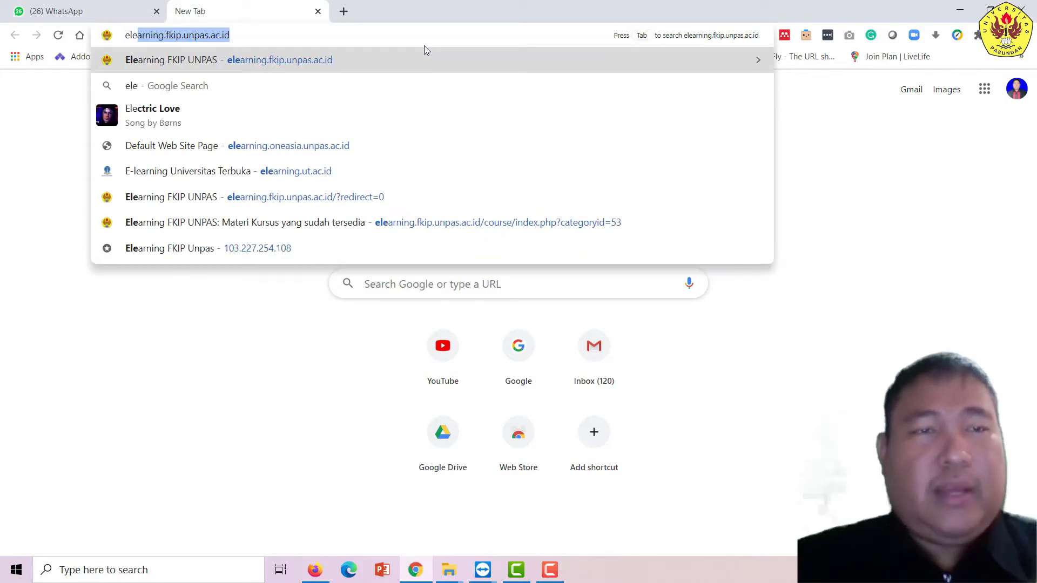
pyautogui.press('Return')
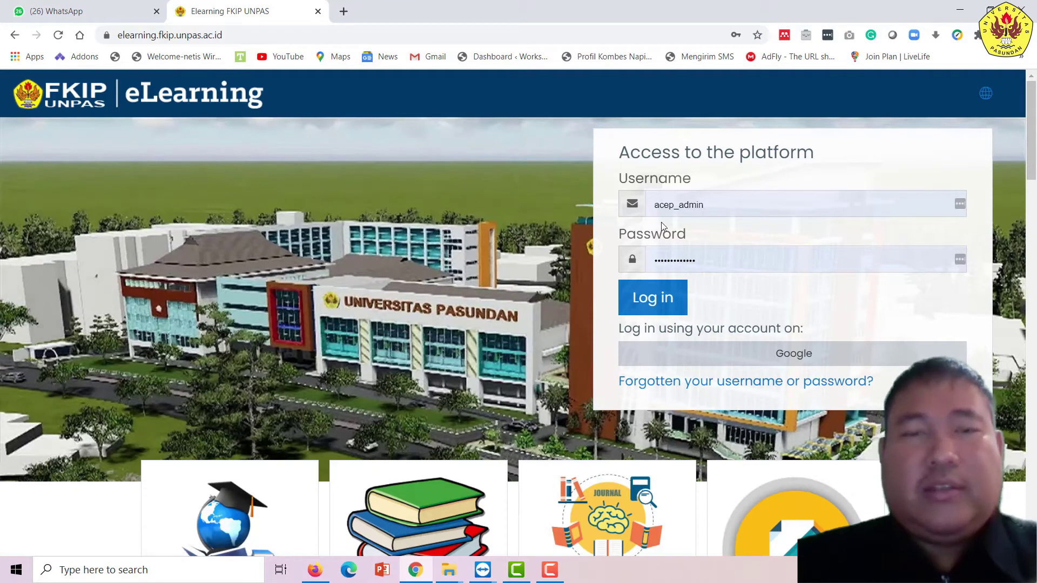
pyautogui.click(672, 308)
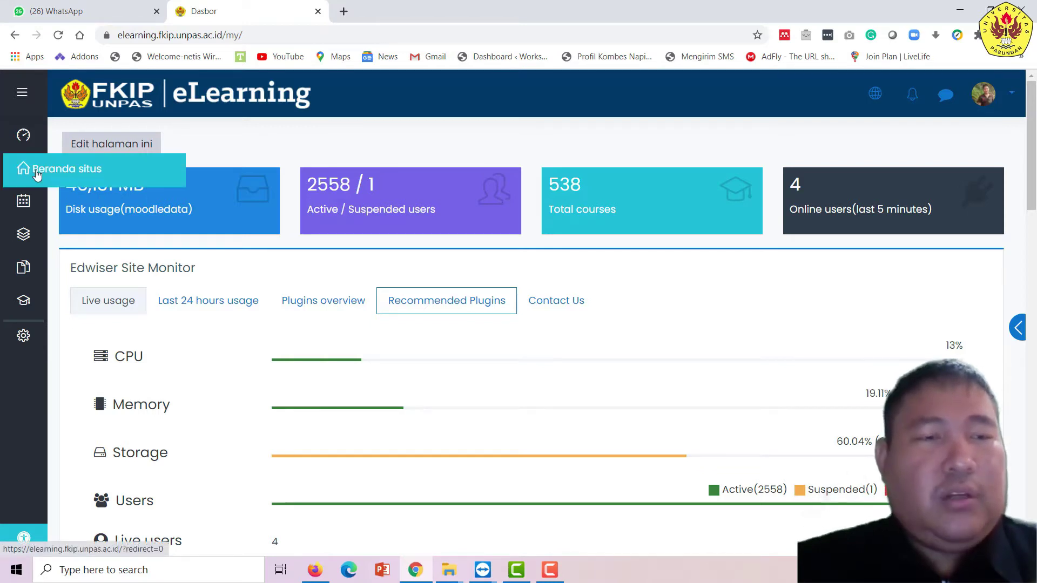
# From the site home, open the Magang course category and its Tahun Akademik 2019-2020 subcategory
pyautogui.click(27, 141)
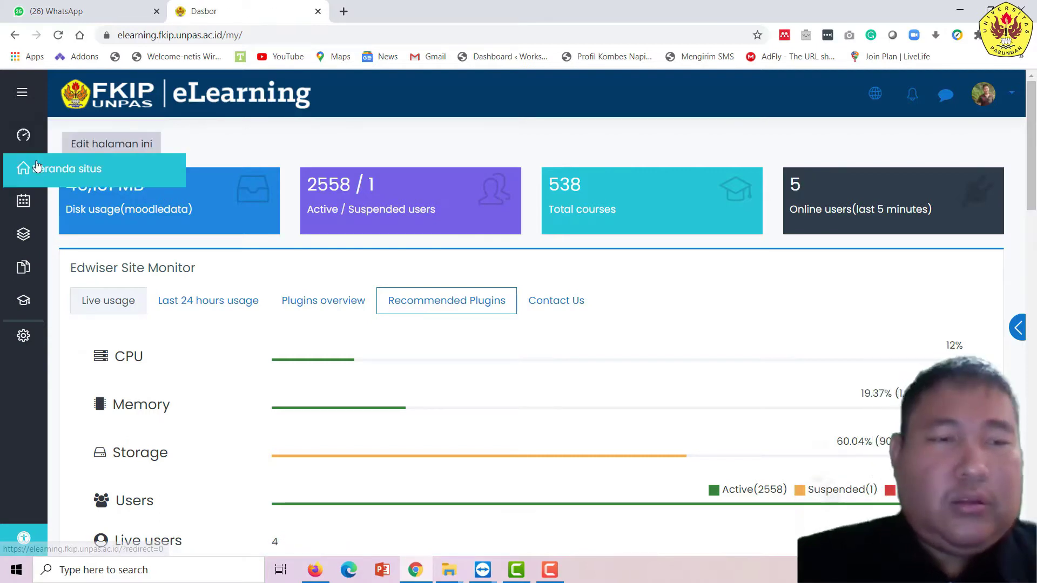
pyautogui.click(35, 164)
pyautogui.scroll(-5, 380, 254)
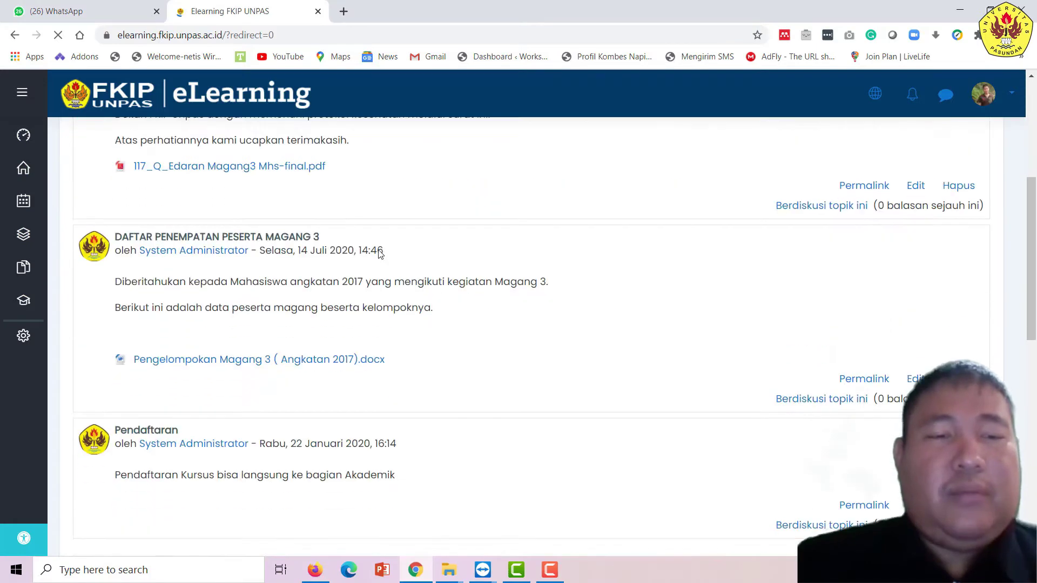
pyautogui.scroll(-10, 380, 254)
pyautogui.scroll(1, 176, 301)
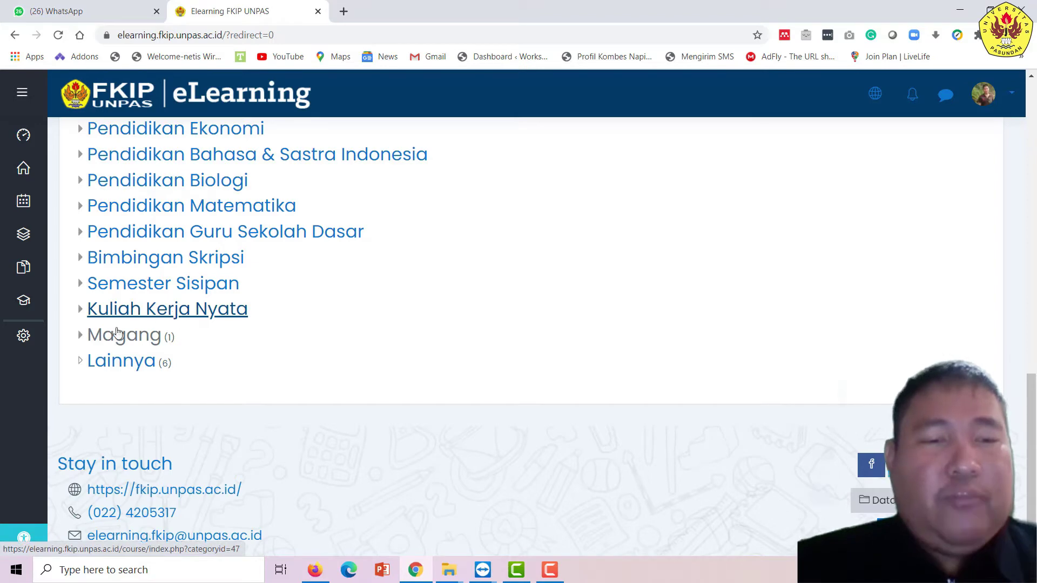
pyautogui.click(107, 347)
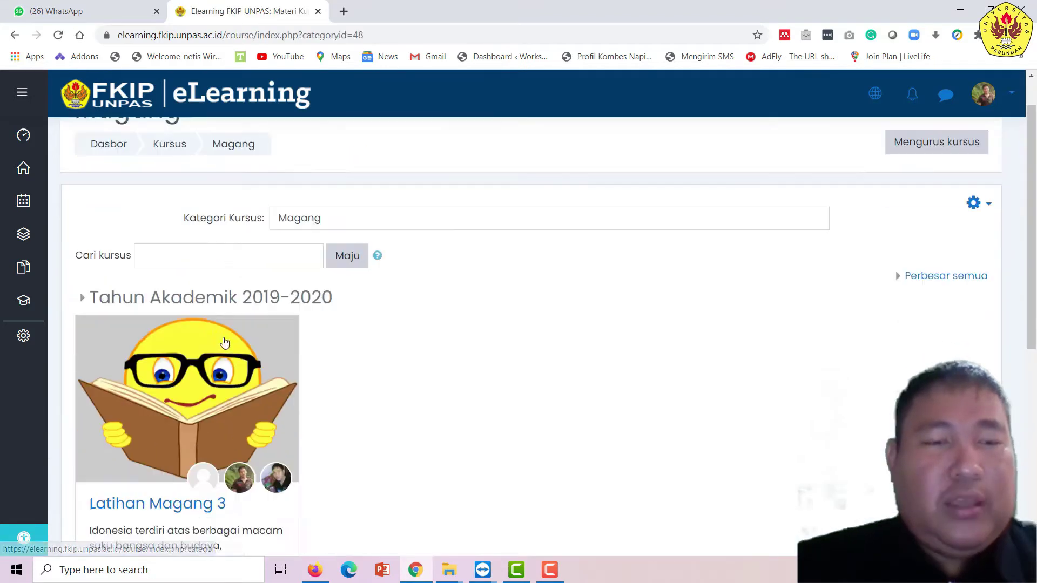
pyautogui.click(215, 347)
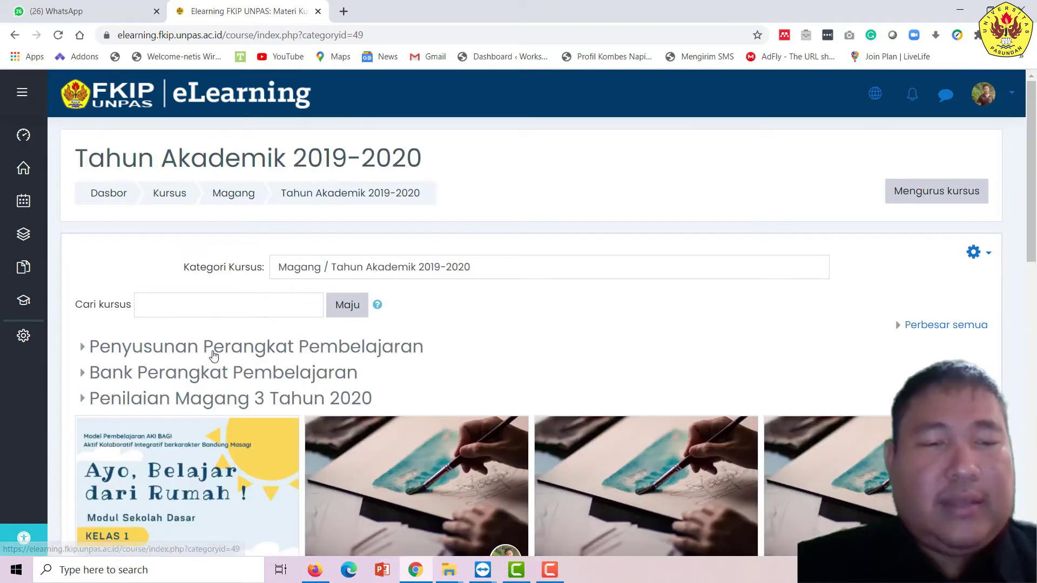
# Open the Bank Perangkat Pembelajaran category and enter the Bank Perangkat Pembelajaran Sekolah Dasar course
pyautogui.scroll(-1, 205, 346)
pyautogui.click(201, 310)
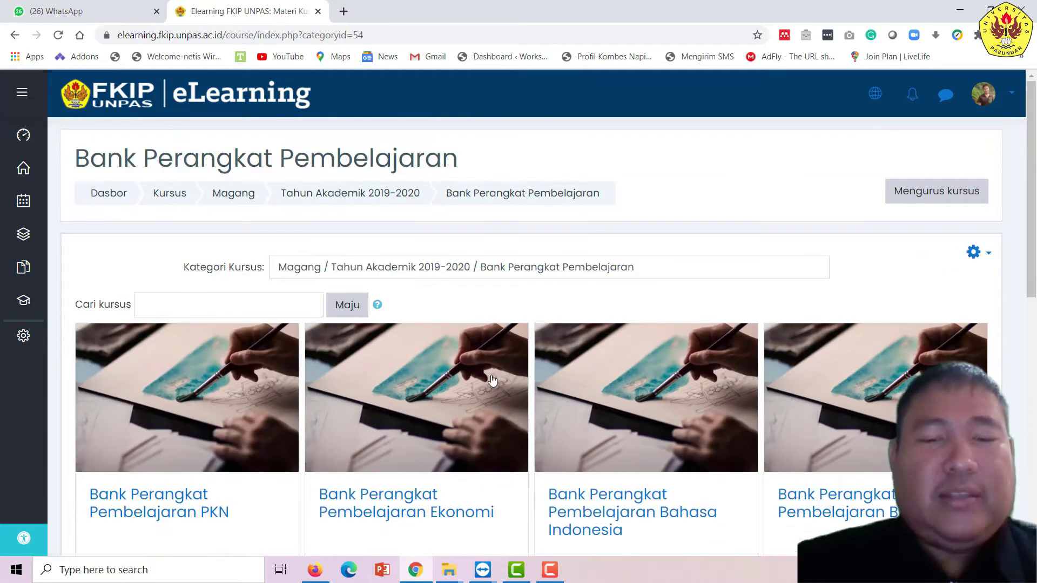
pyautogui.scroll(-3, 481, 378)
pyautogui.scroll(-3, 554, 395)
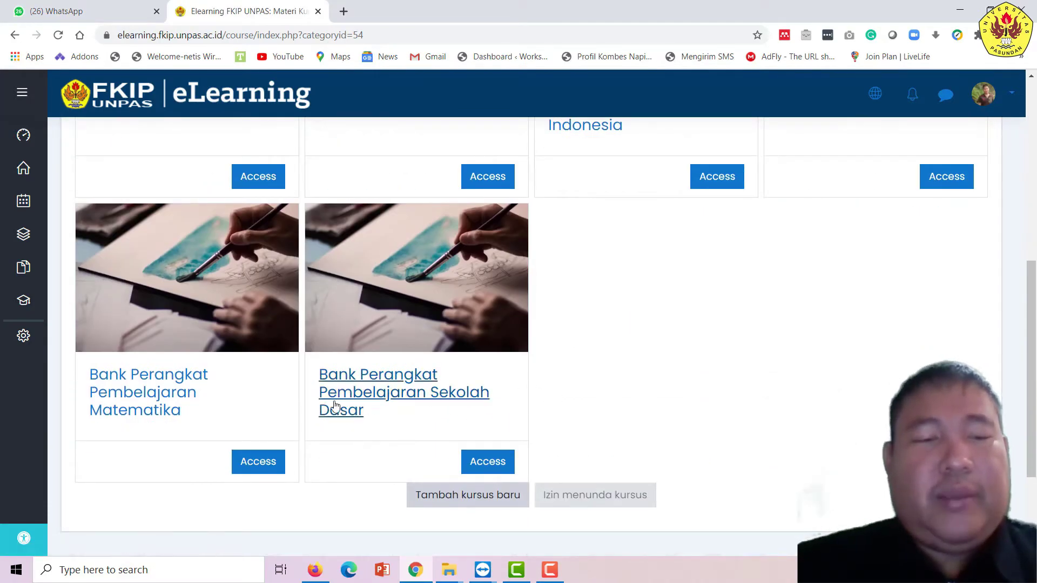
pyautogui.scroll(2, 560, 386)
pyautogui.scroll(-2, 402, 348)
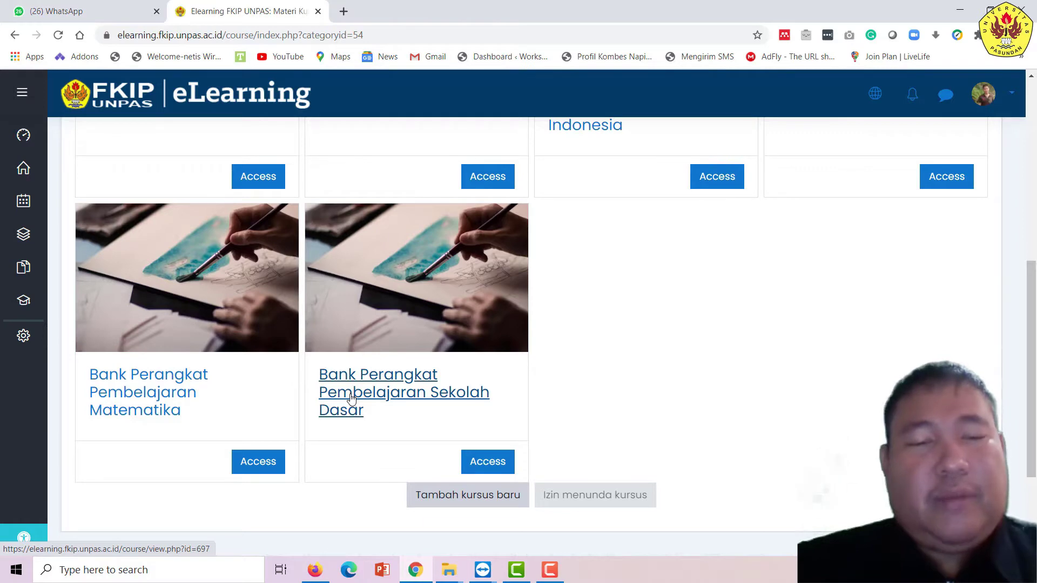
pyautogui.click(393, 393)
# Look through the course's learning-material folders for each elementary class, starting with SD Kelas I
pyautogui.scroll(-2, 514, 390)
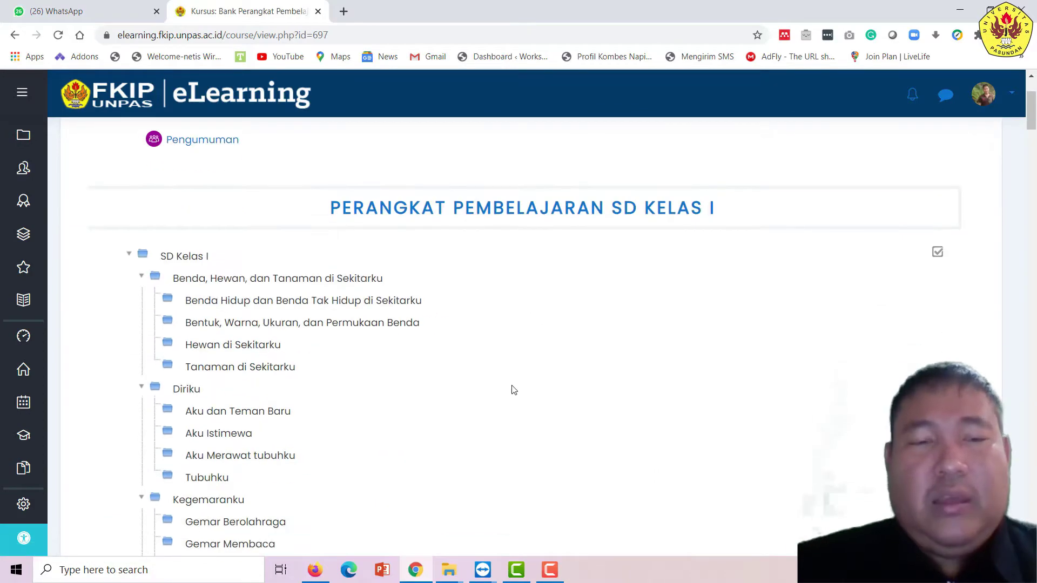
pyautogui.scroll(-20, 286, 316)
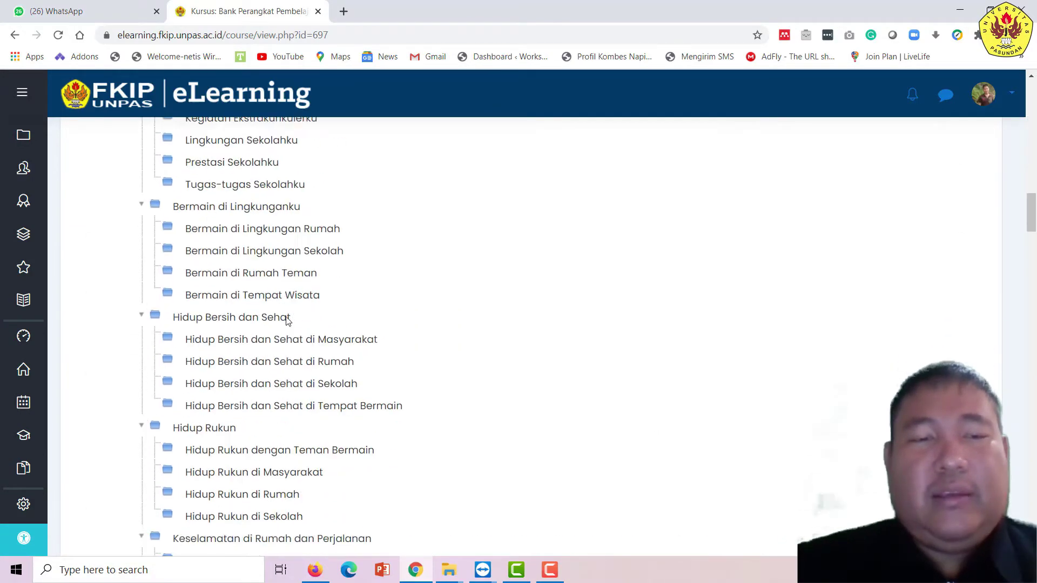
pyautogui.scroll(-20, 287, 319)
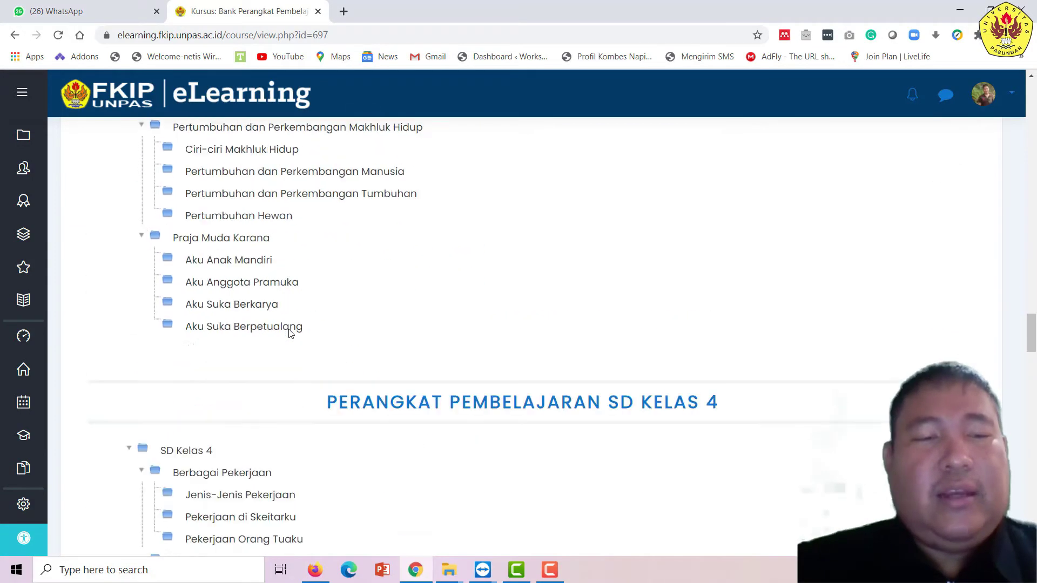
pyautogui.scroll(-7, 290, 333)
pyautogui.scroll(20, 292, 332)
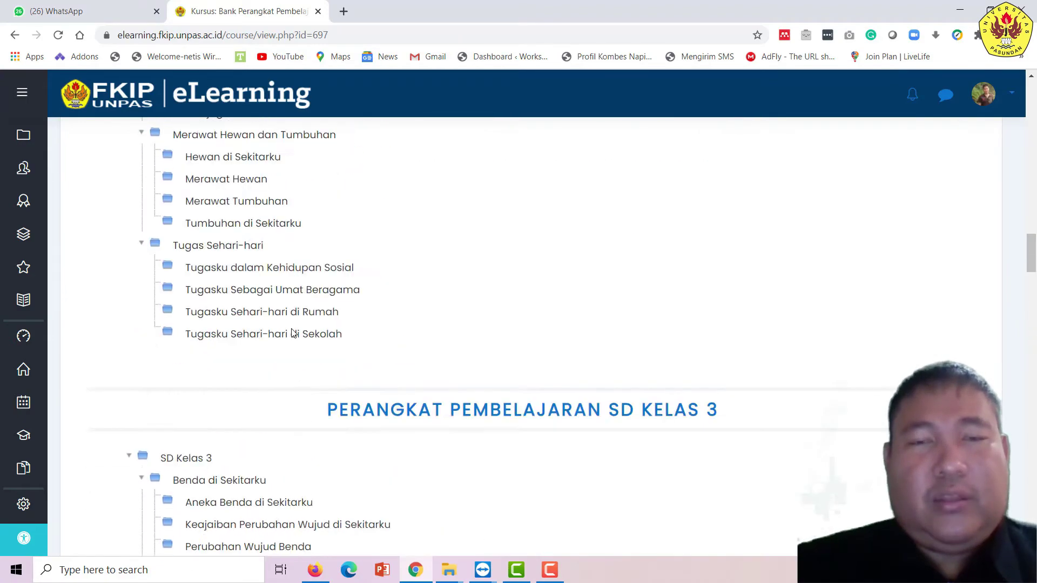
pyautogui.scroll(20, 291, 333)
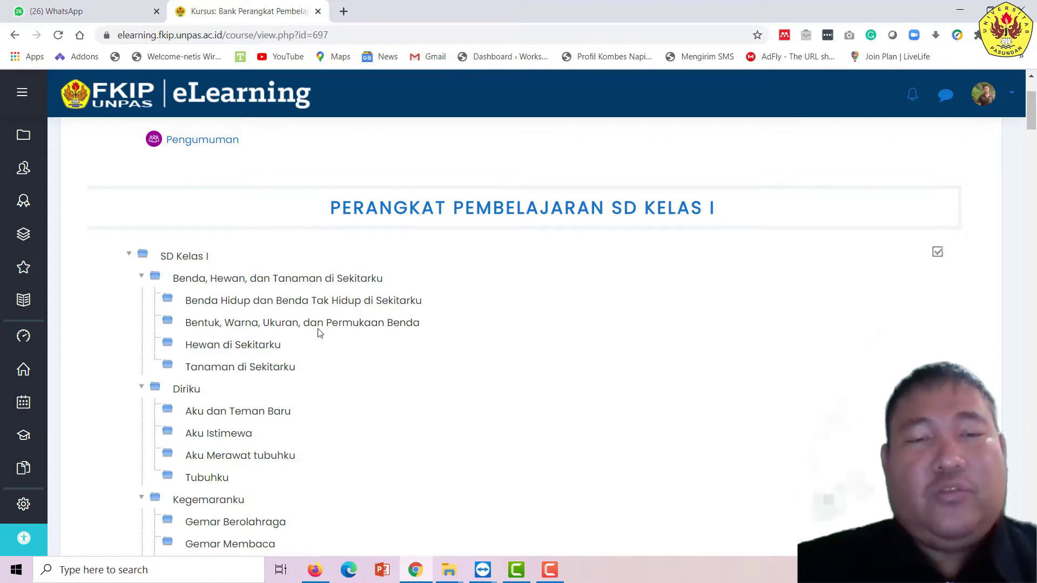
# Turn on editing mode for the Bank Perangkat Pembelajaran Sekolah Dasar course
pyautogui.scroll(3, 965, 244)
pyautogui.click(972, 162)
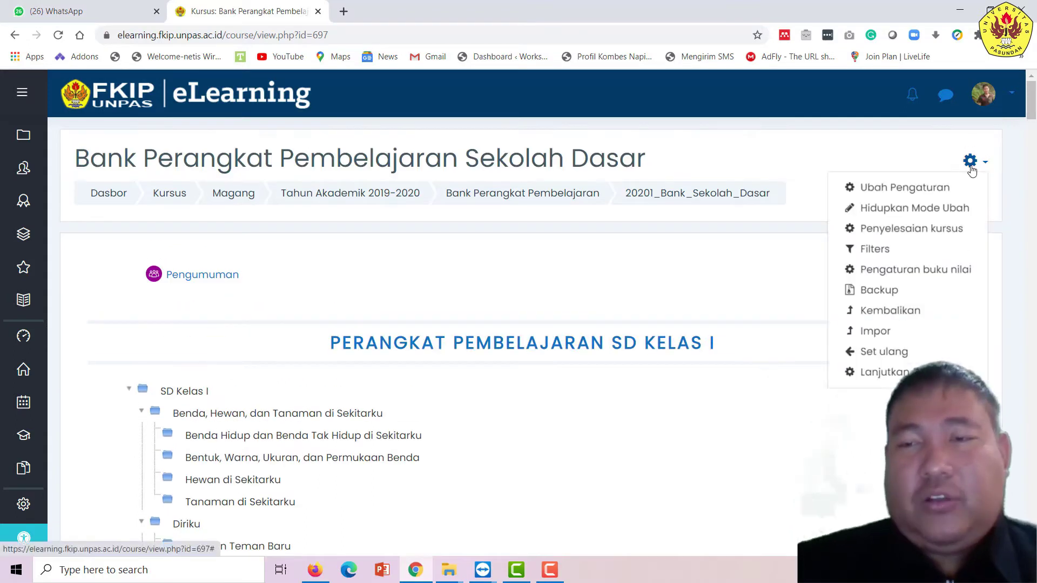
pyautogui.click(972, 162)
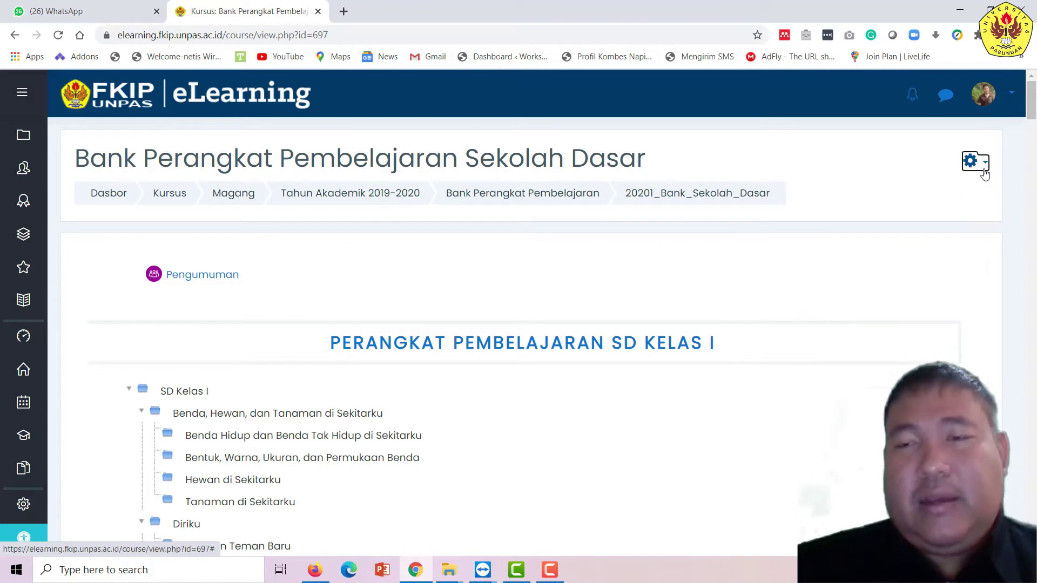
pyautogui.click(972, 162)
pyautogui.click(931, 208)
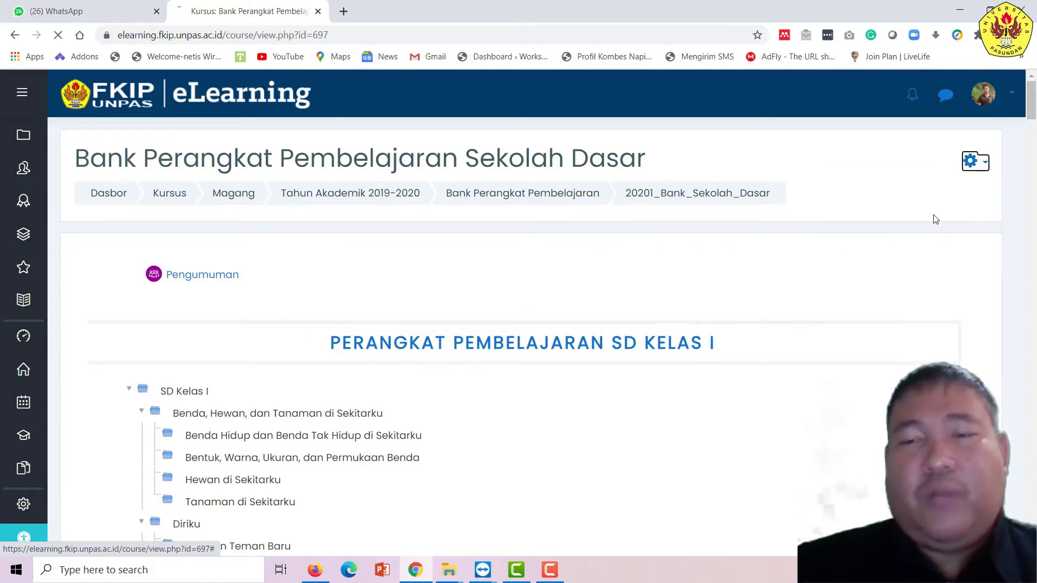
# Open the settings of the SD Kelas I folder for editing
pyautogui.scroll(-1, 551, 377)
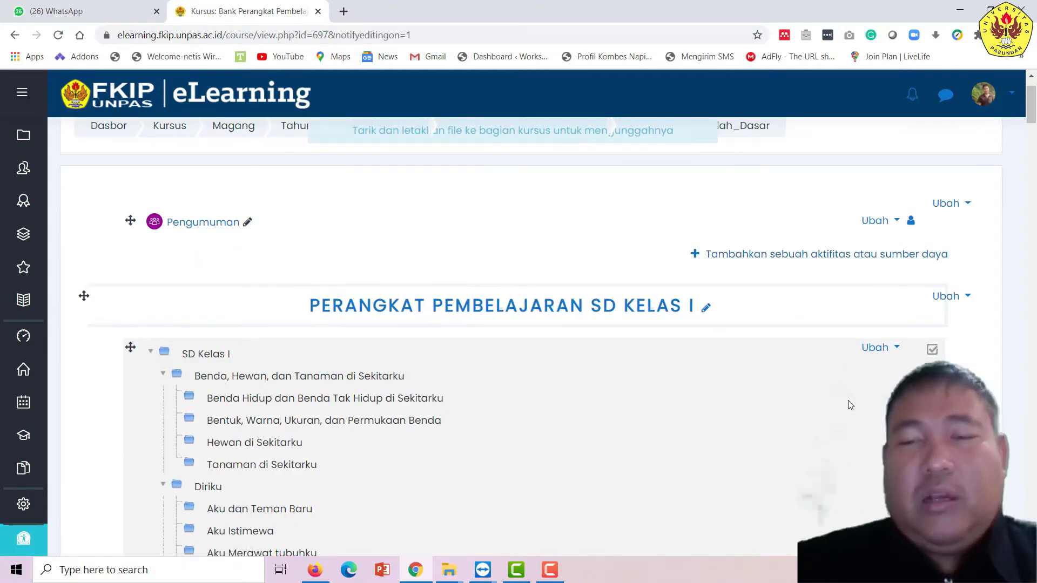
pyautogui.click(887, 347)
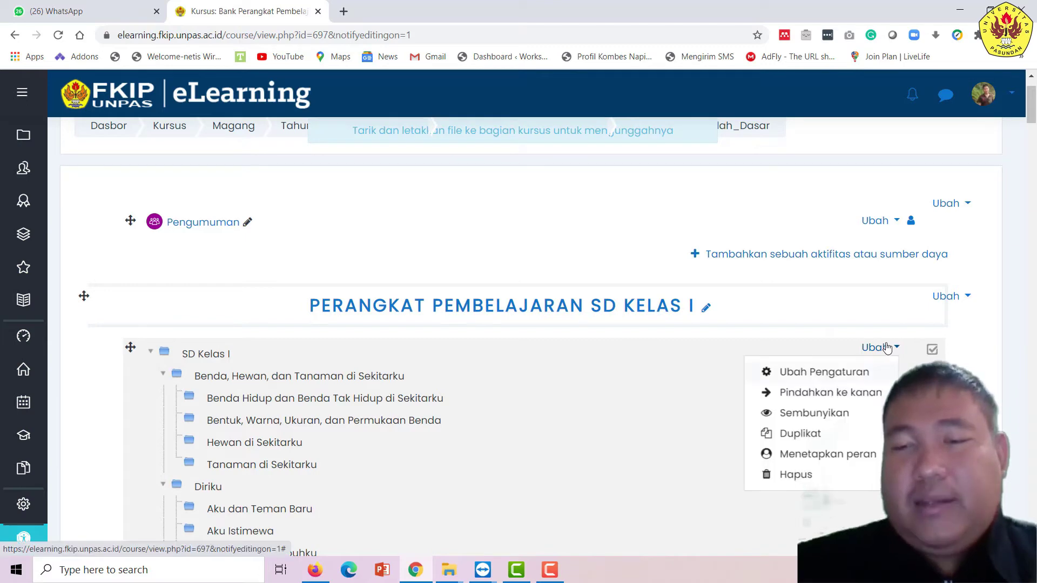
pyautogui.click(849, 378)
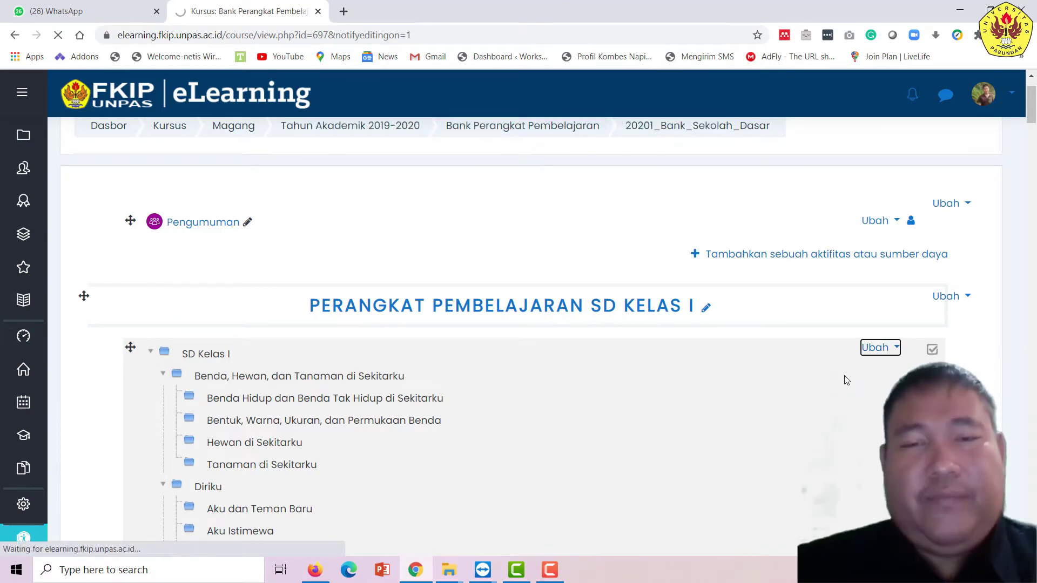
# In the folder's content files, open Benda, Hewan, dan Tanaman di Sekitarku and its subfolder Benda Hidup dan Benda Tak Hidup di Sekitarku
pyautogui.scroll(-10, 524, 330)
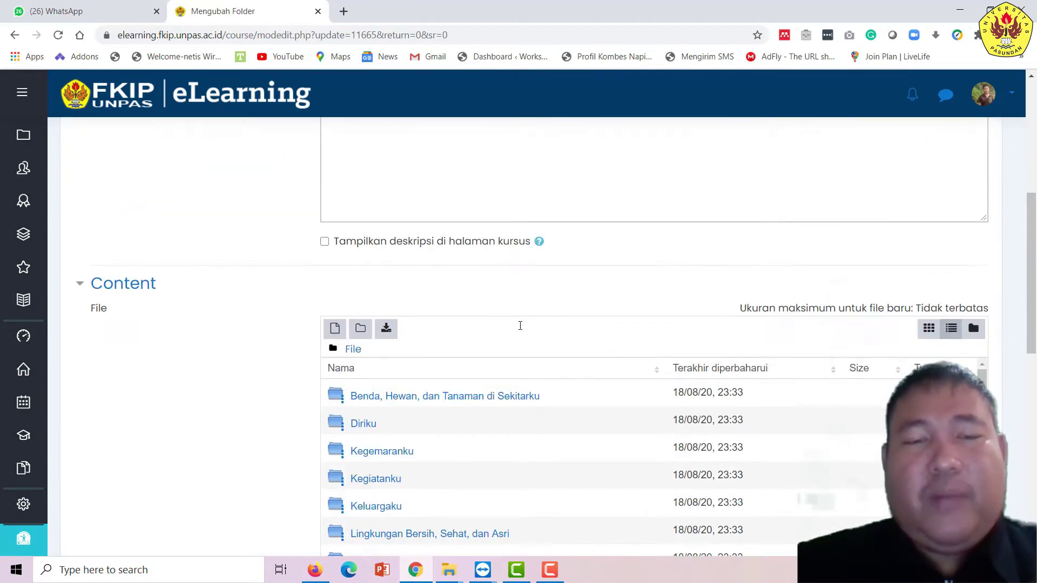
pyautogui.scroll(3, 521, 331)
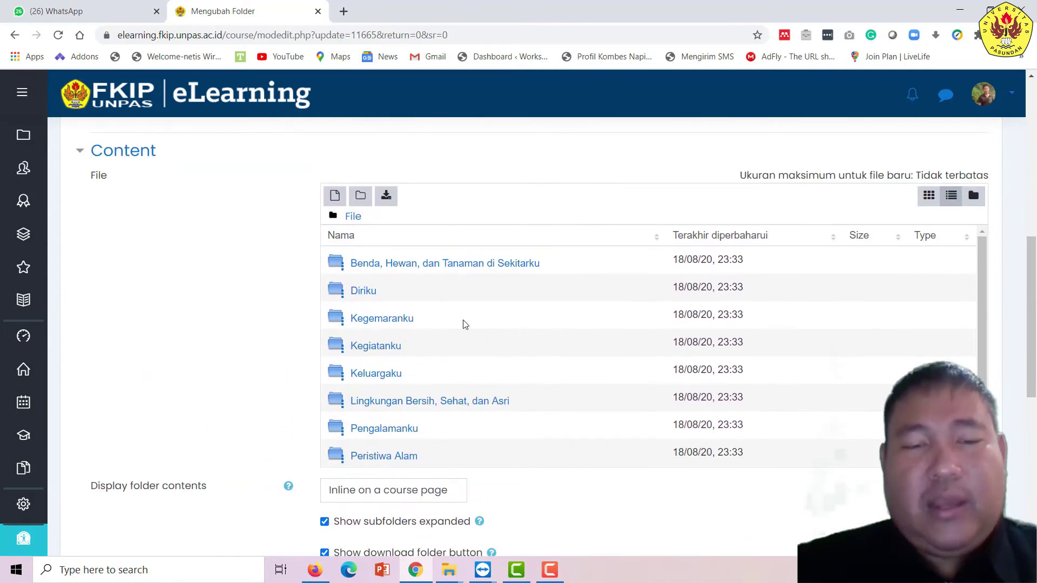
pyautogui.click(384, 265)
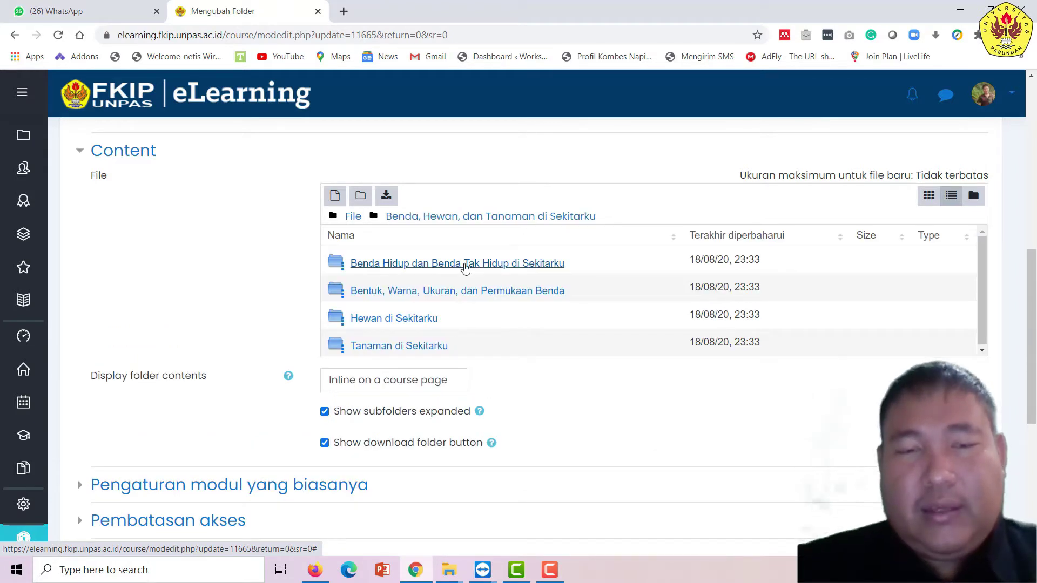
pyautogui.click(466, 265)
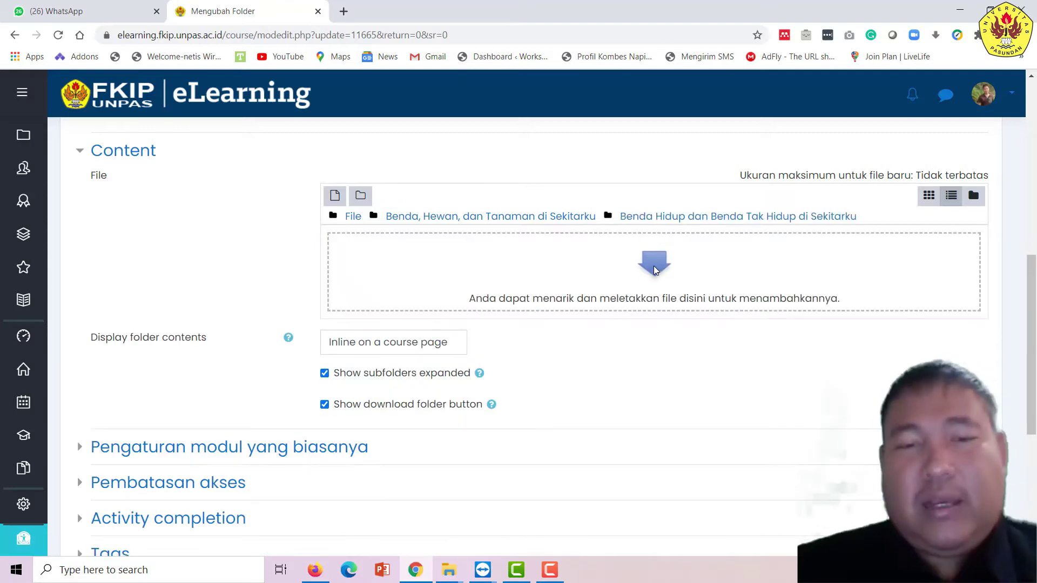
# Start a file upload into the empty subfolder and open the chooser for a local file
pyautogui.scroll(-4, 655, 270)
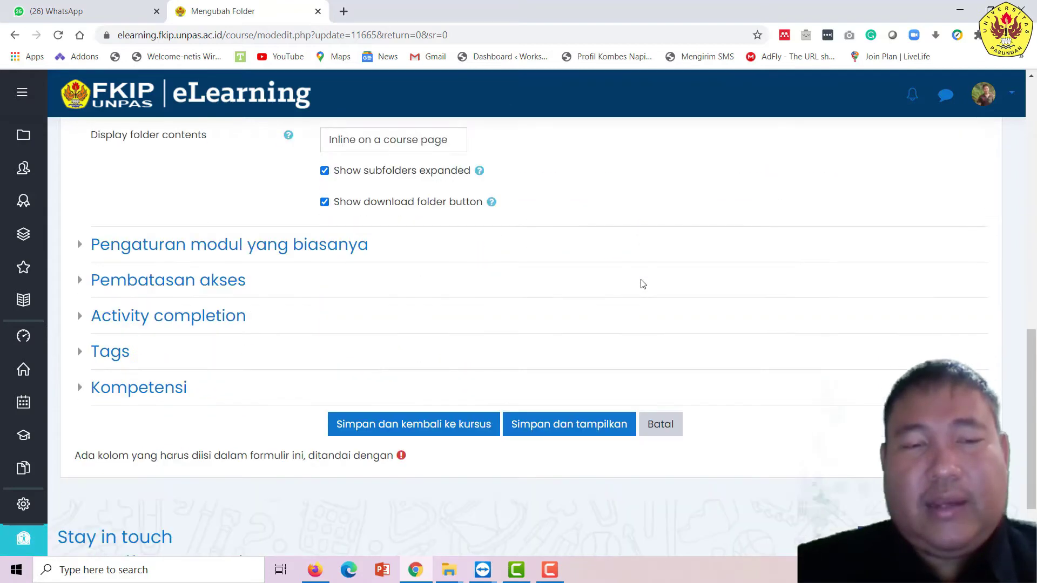
pyautogui.scroll(3, 640, 282)
pyautogui.click(656, 190)
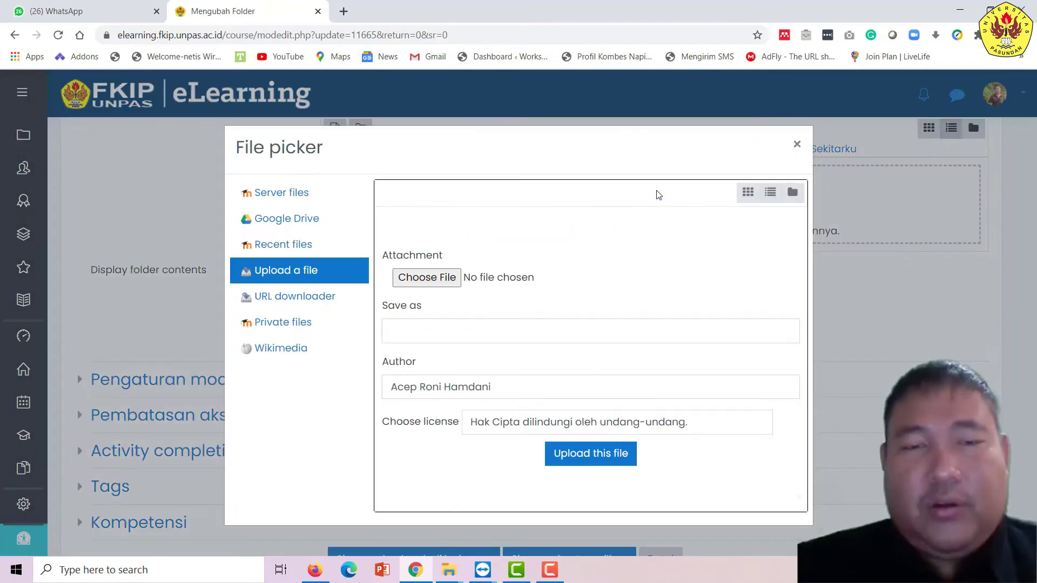
pyautogui.click(434, 278)
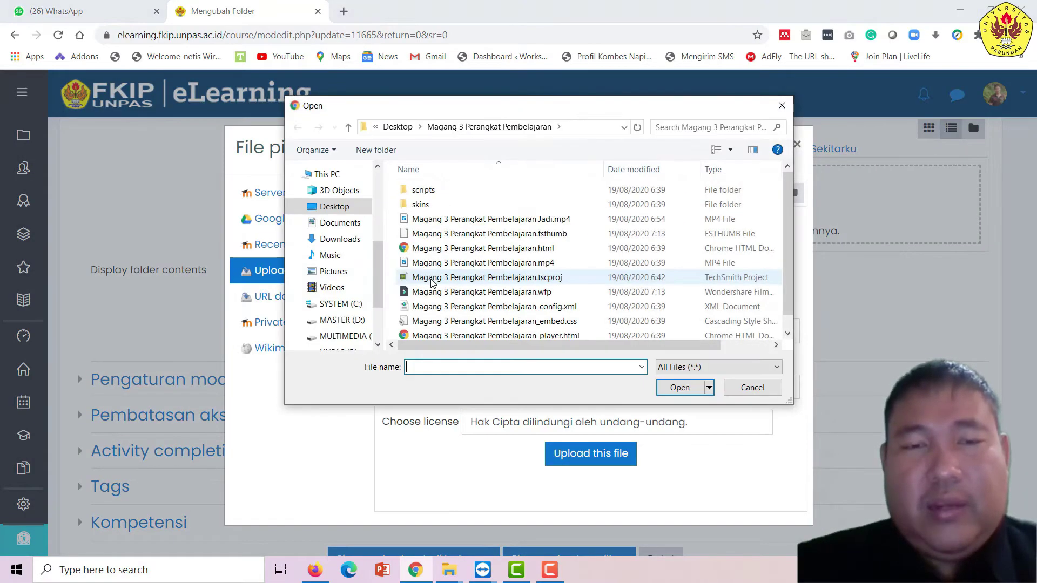
# In the file chooser, go to the Desktop and open the Instrumen Pembelajaran folder
pyautogui.click(356, 210)
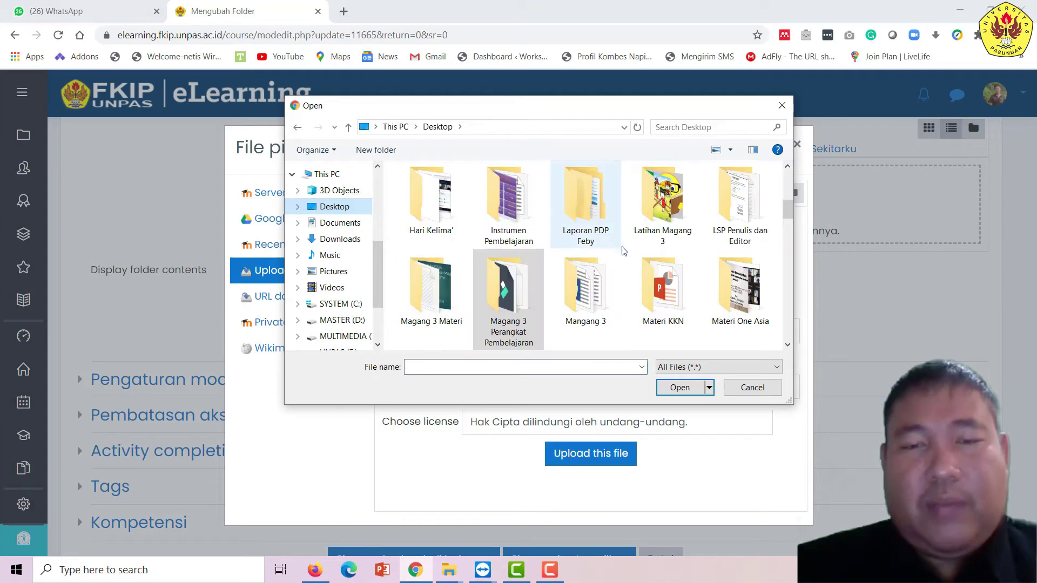
pyautogui.scroll(-1, 539, 271)
pyautogui.scroll(-1, 535, 276)
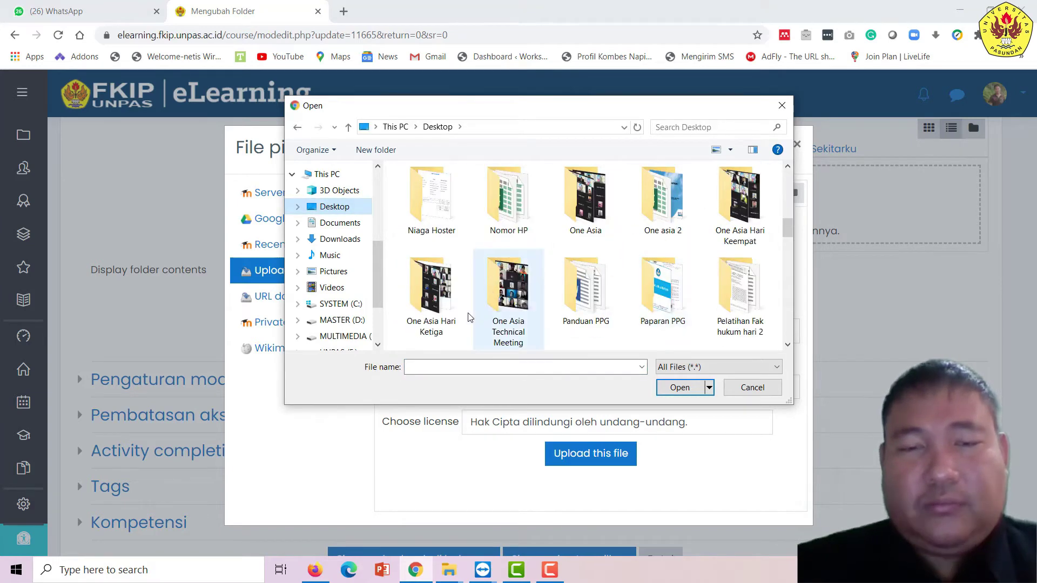
pyautogui.scroll(-1, 546, 297)
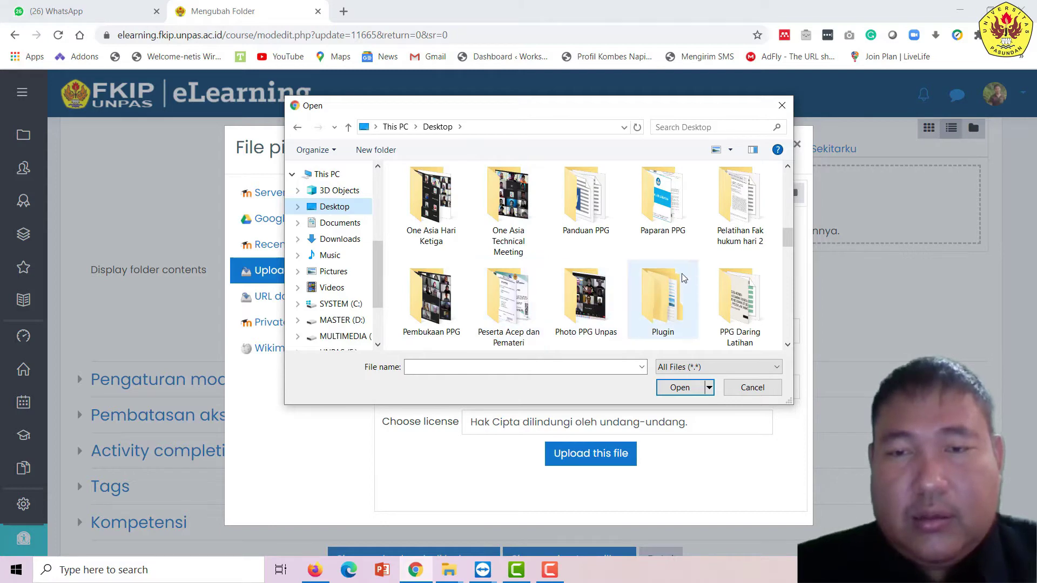
pyautogui.scroll(1, 683, 279)
pyautogui.scroll(1, 669, 281)
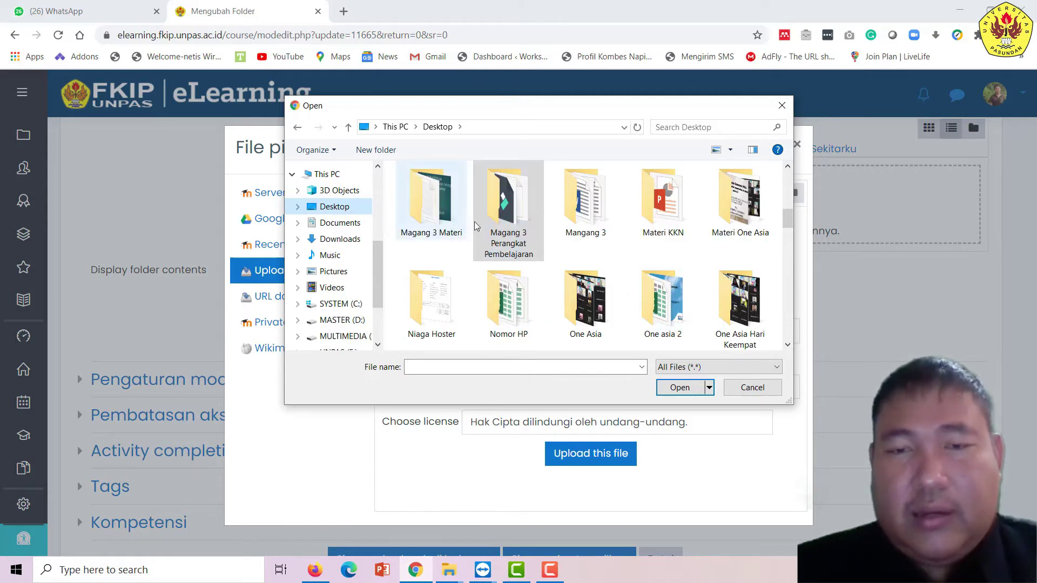
pyautogui.scroll(1, 625, 254)
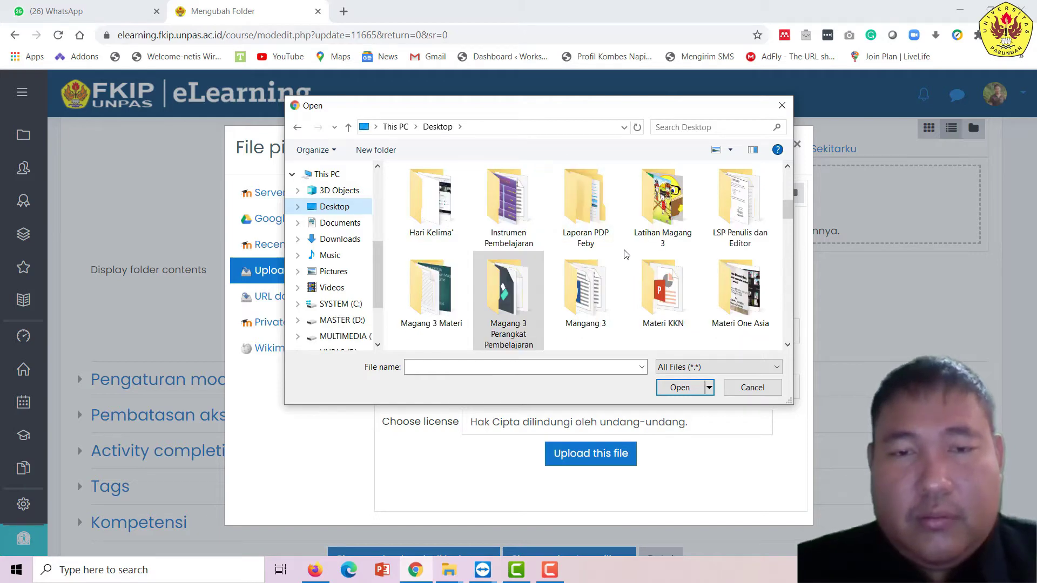
pyautogui.doubleClick(509, 205)
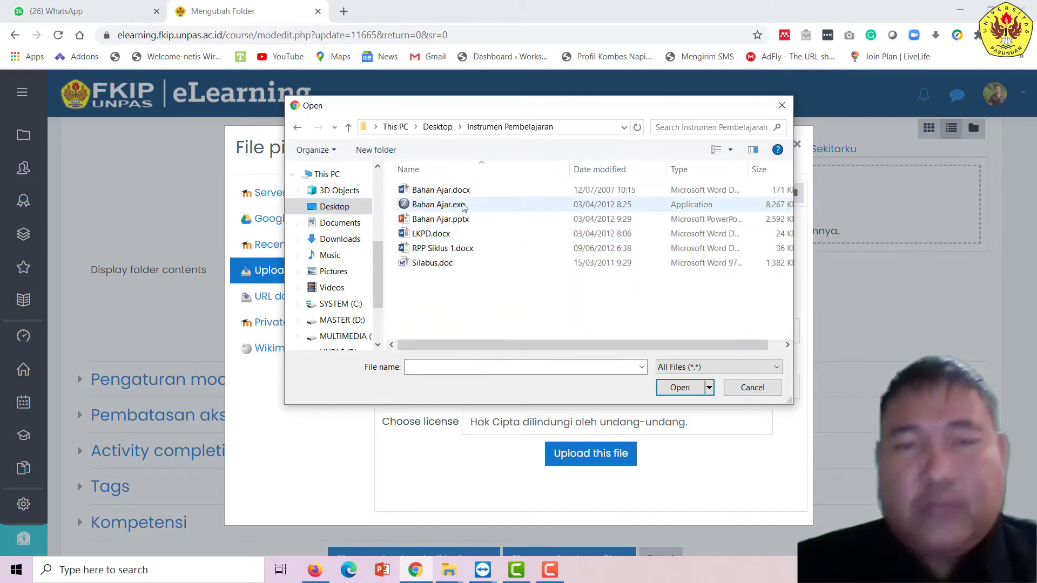
# Upload Bahan Ajar.docx to the Benda Hidup dan Benda Tak Hidup di Sekitarku subfolder under its original name
pyautogui.doubleClick(488, 194)
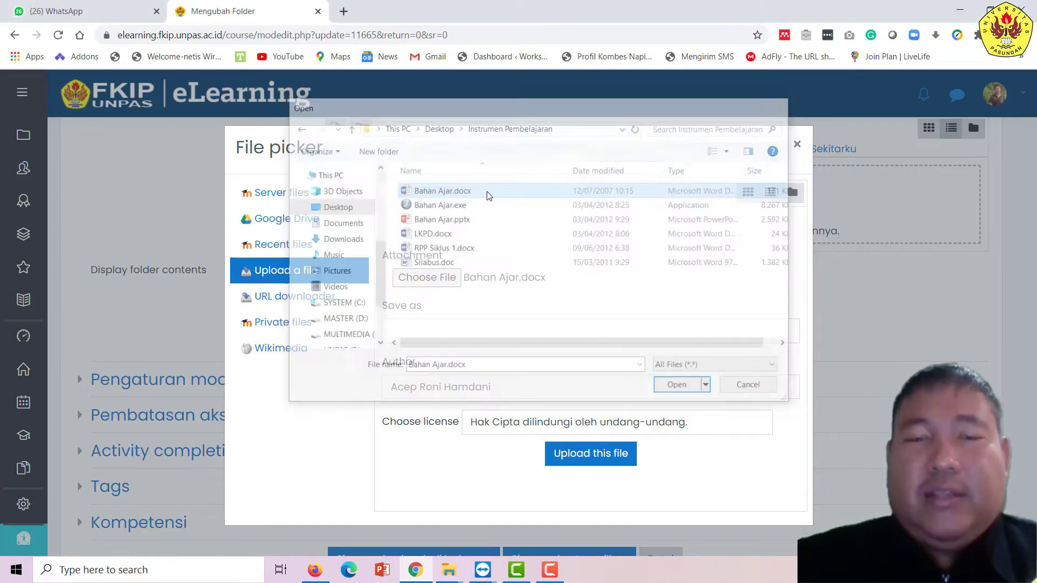
pyautogui.click(623, 459)
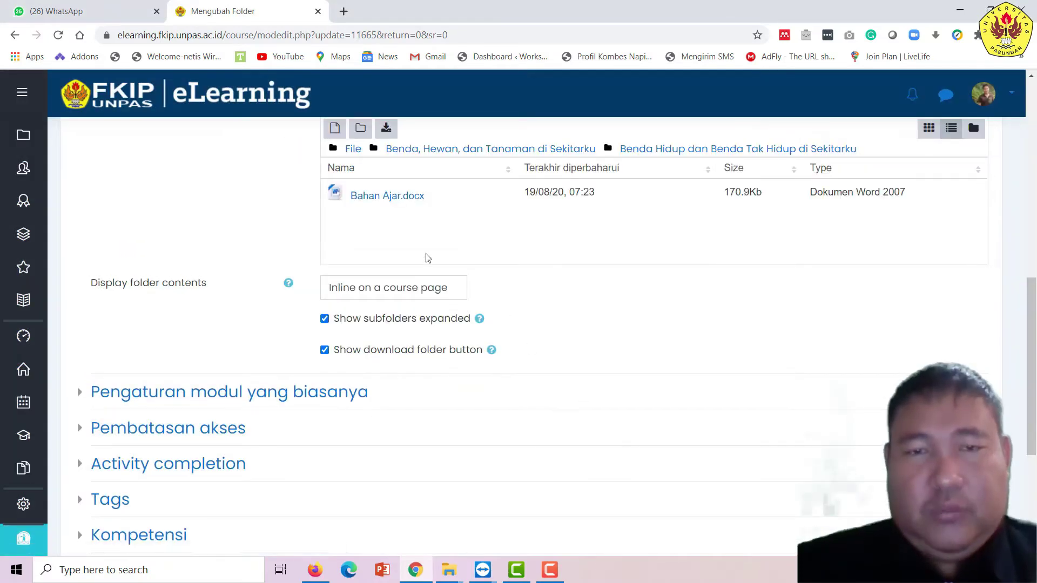
pyautogui.scroll(2, 502, 246)
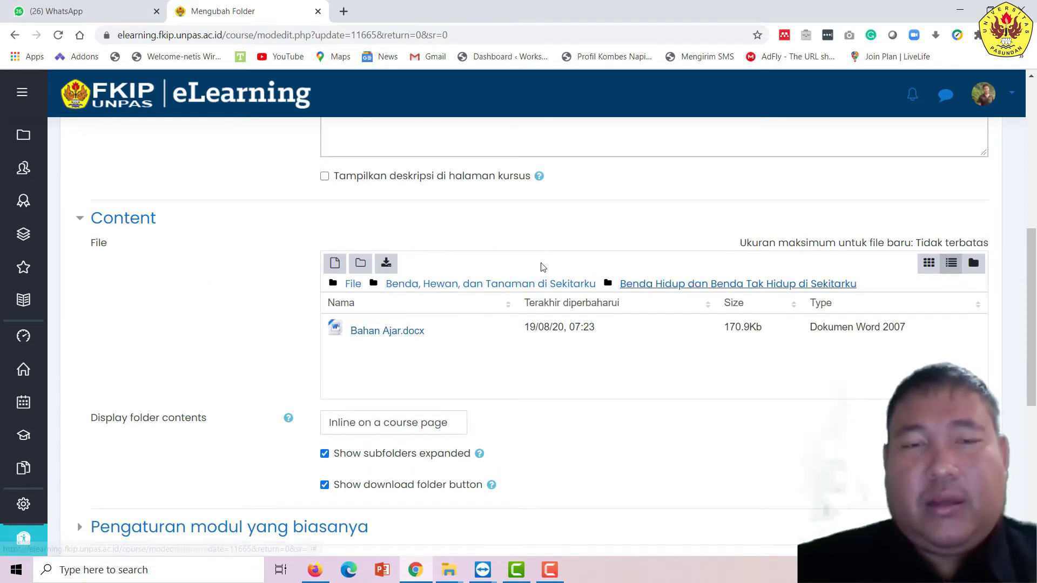
pyautogui.rightClick(475, 359)
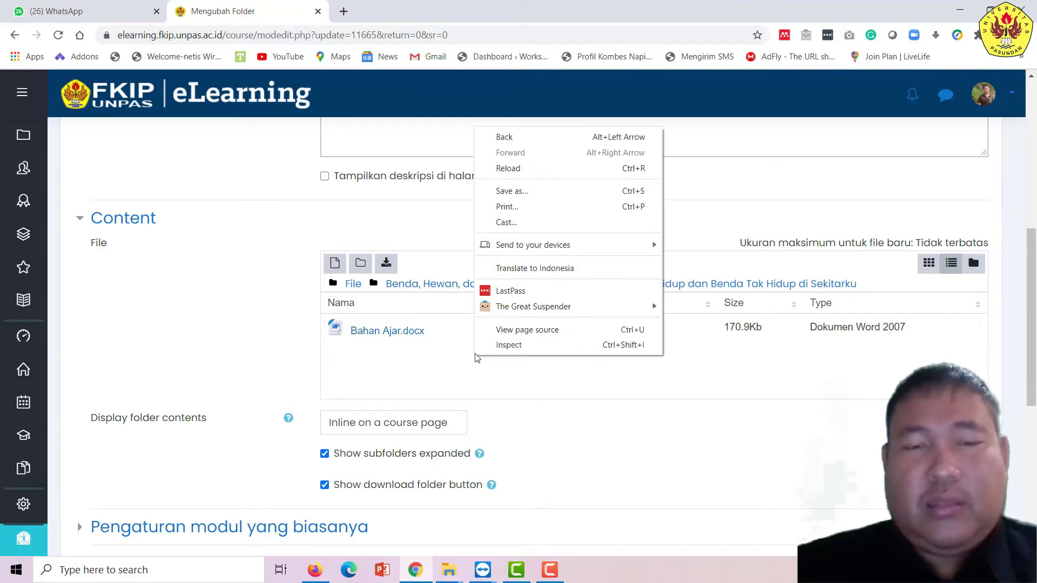
pyautogui.click(422, 334)
pyautogui.click(445, 200)
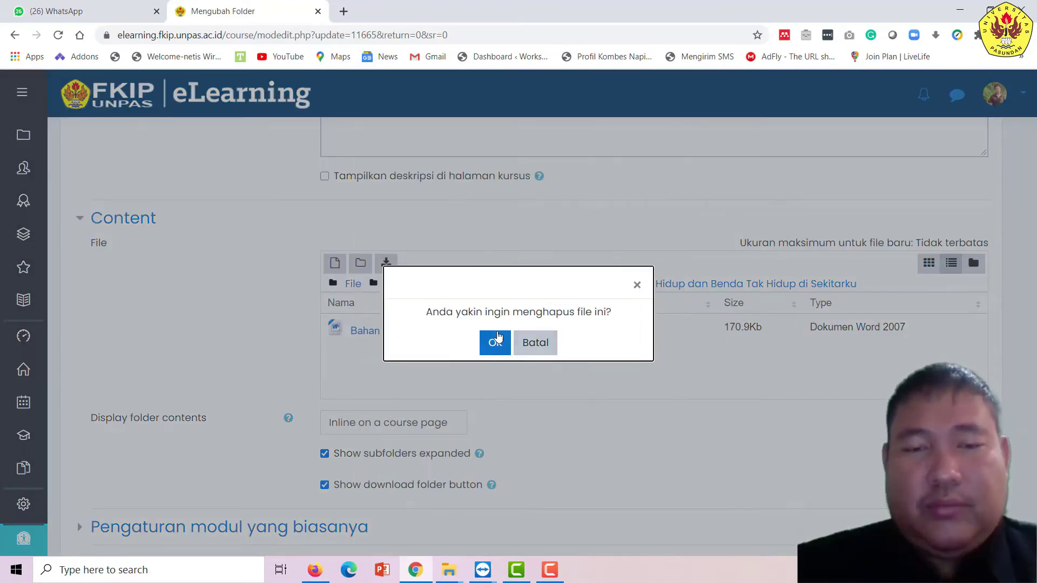
pyautogui.click(535, 342)
pyautogui.click(365, 332)
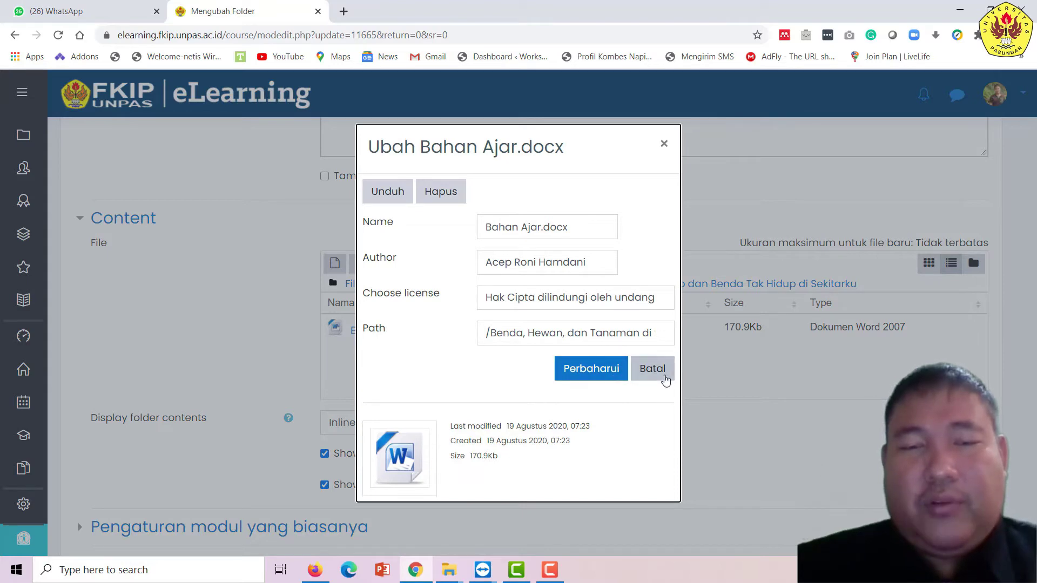
pyautogui.click(651, 370)
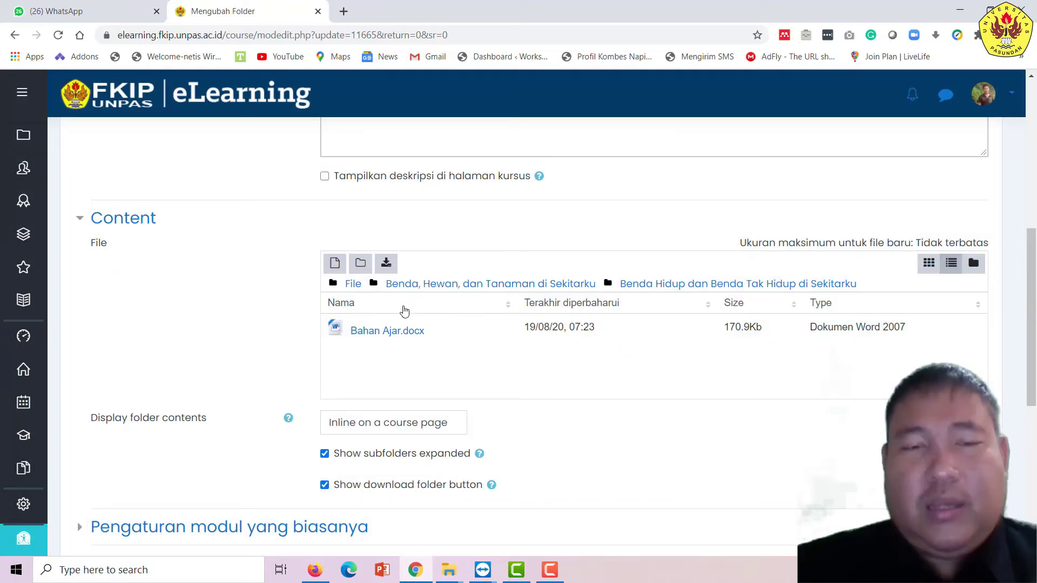
# Delete the uploaded Bahan Ajar.docx from the Benda Hidup dan Benda Tak Hidup di Sekitarku subfolder
pyautogui.click(416, 335)
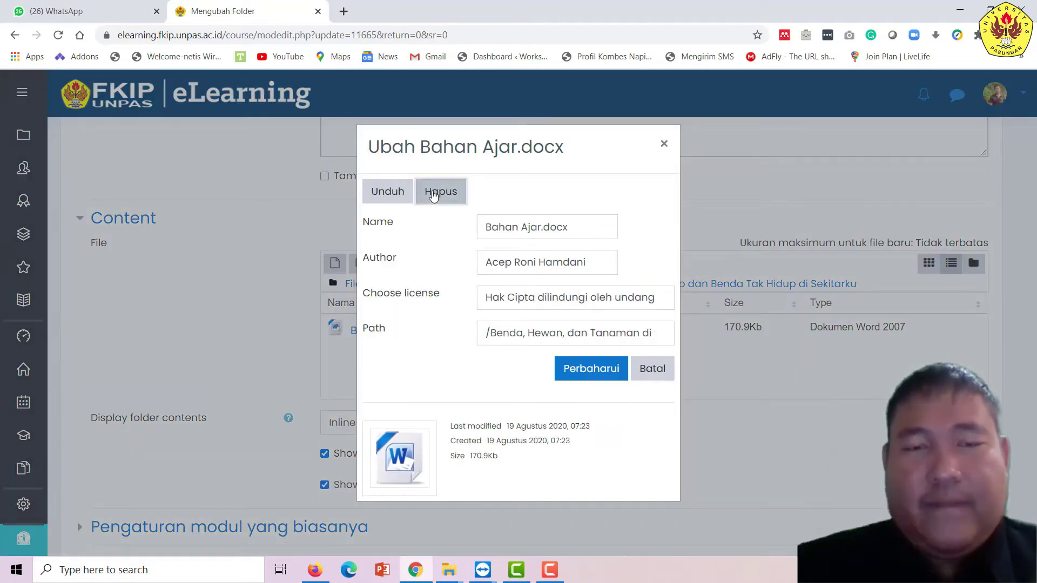
pyautogui.click(440, 192)
pyautogui.click(491, 344)
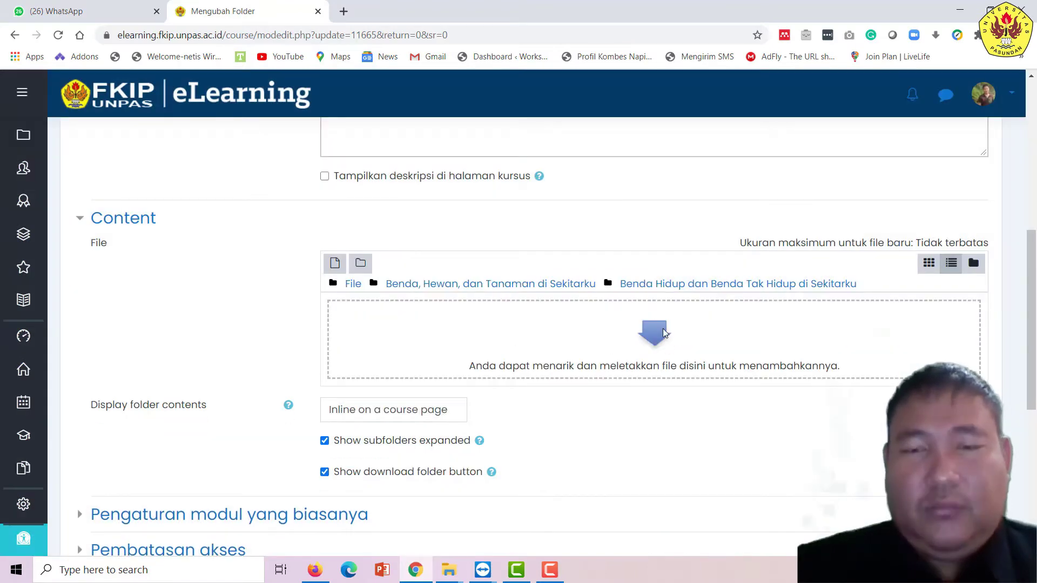
# Start a new file upload into the emptied subfolder and choose Bahan Ajar.docx as the attachment
pyautogui.click(663, 328)
pyautogui.click(442, 285)
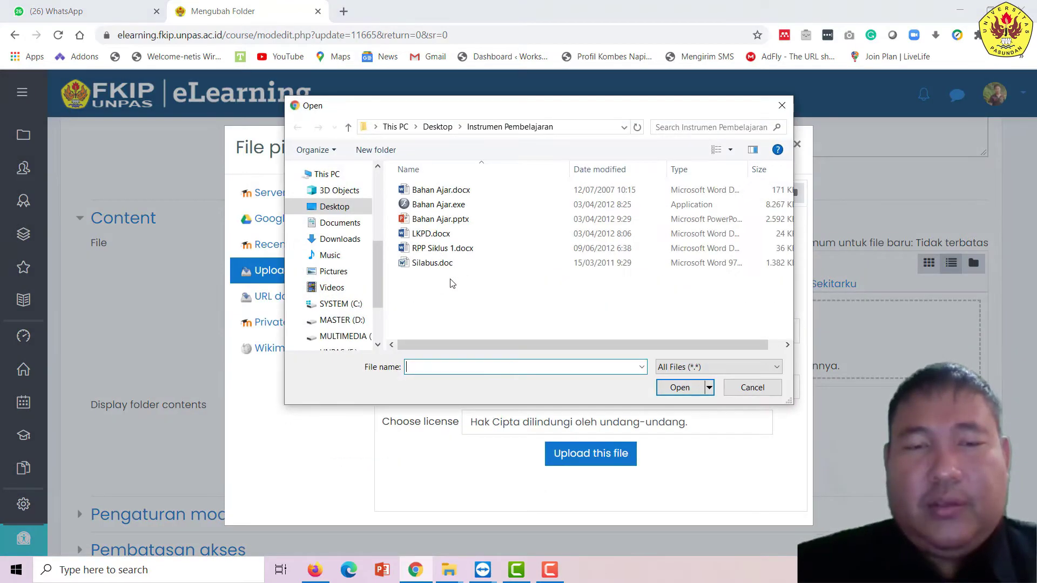
pyautogui.click(452, 194)
pyautogui.doubleClick(452, 194)
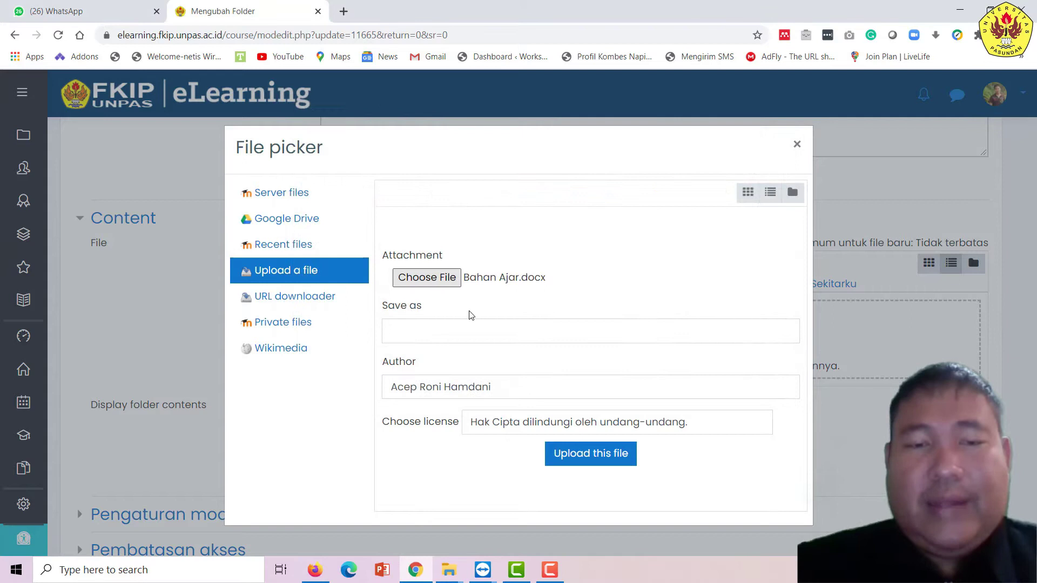
# Set the upload's save-as name to "Bahan Ajar Tema 1 Sub Tema 2 Pembelajaran 3"
pyautogui.click(417, 336)
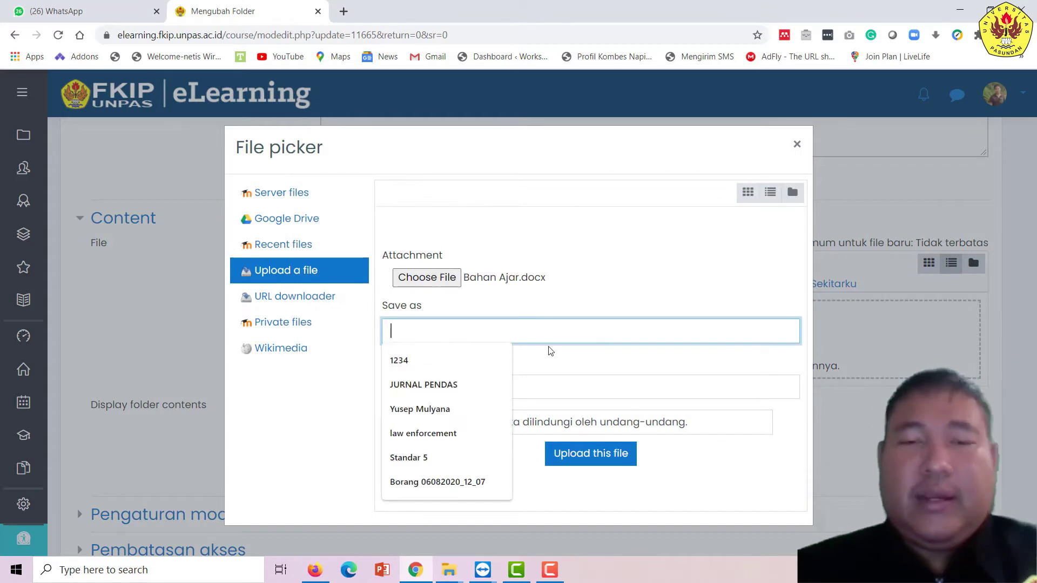
pyautogui.write('Bahan ')
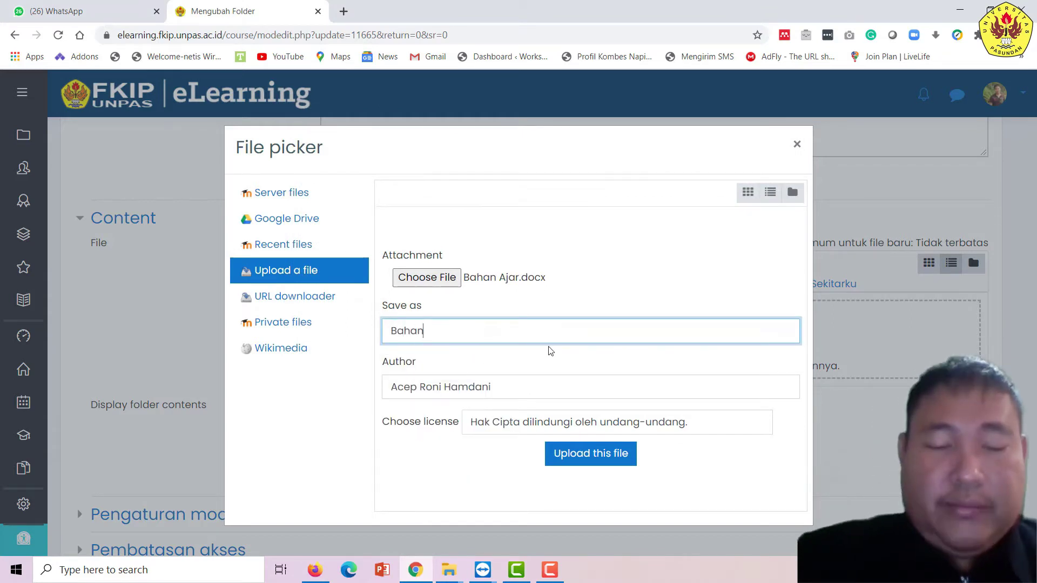
pyautogui.write('Ajar Te')
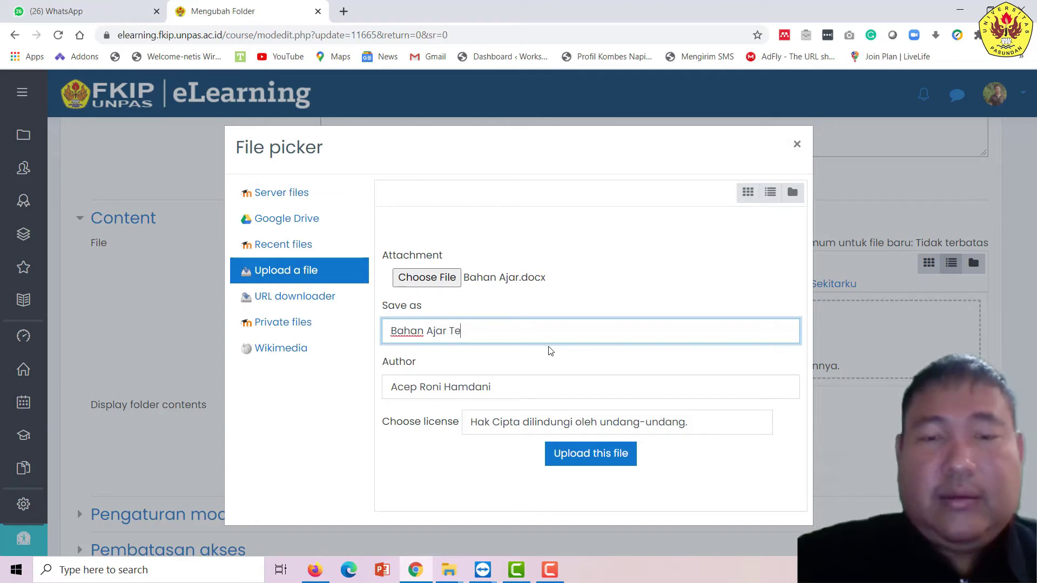
pyautogui.write('ma 1 Sub Tema 2')
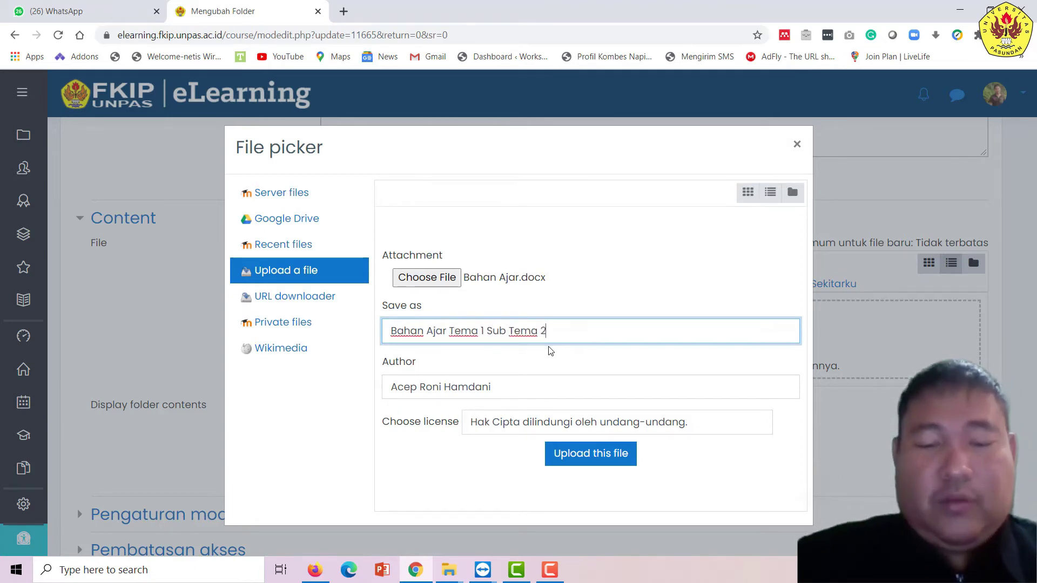
pyautogui.write('Pembelaja')
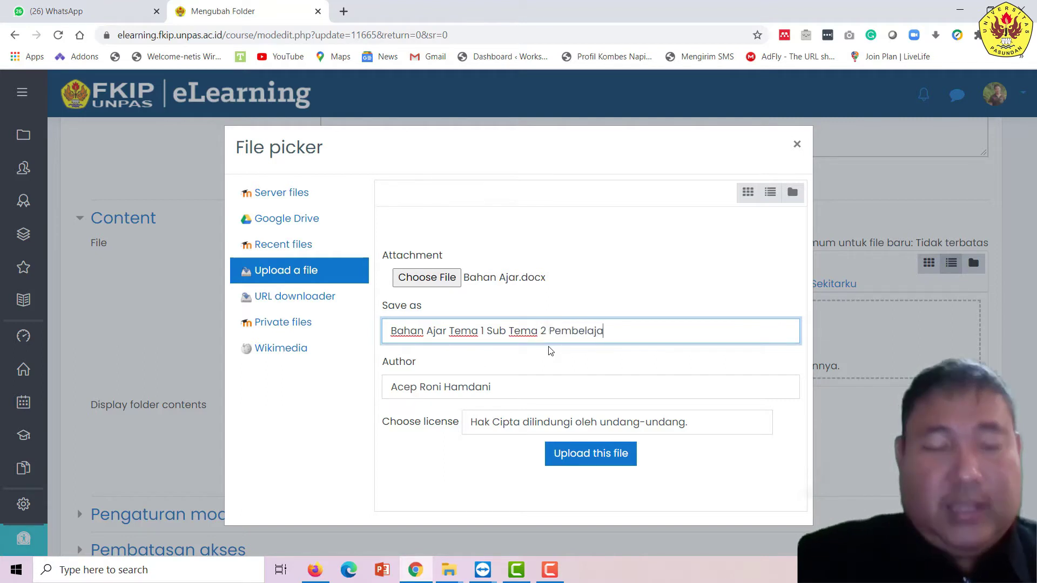
pyautogui.write('ran 3')
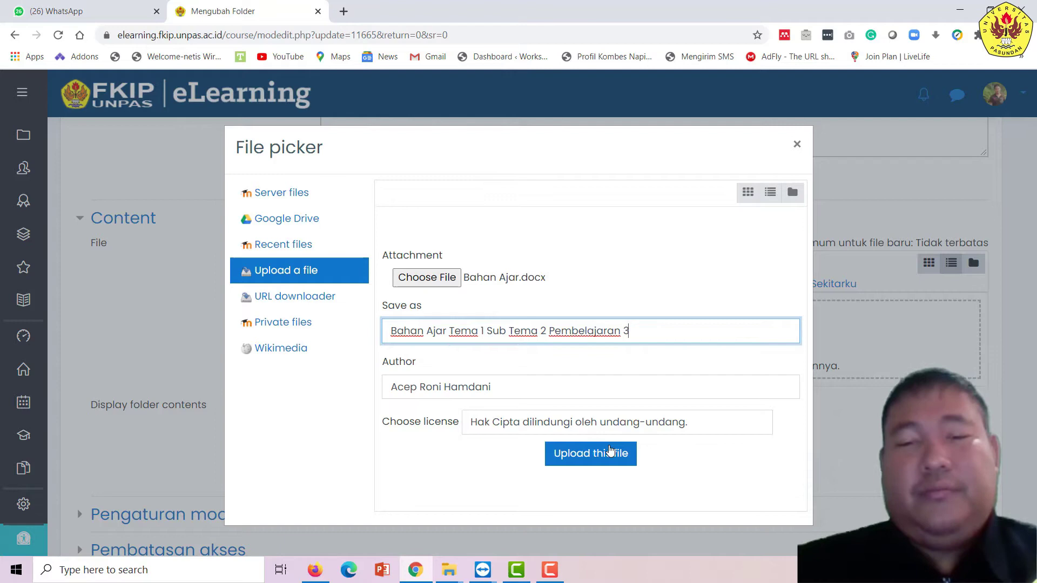
# Upload the renamed file, then save and display the SD Kelas I folder
pyautogui.click(611, 451)
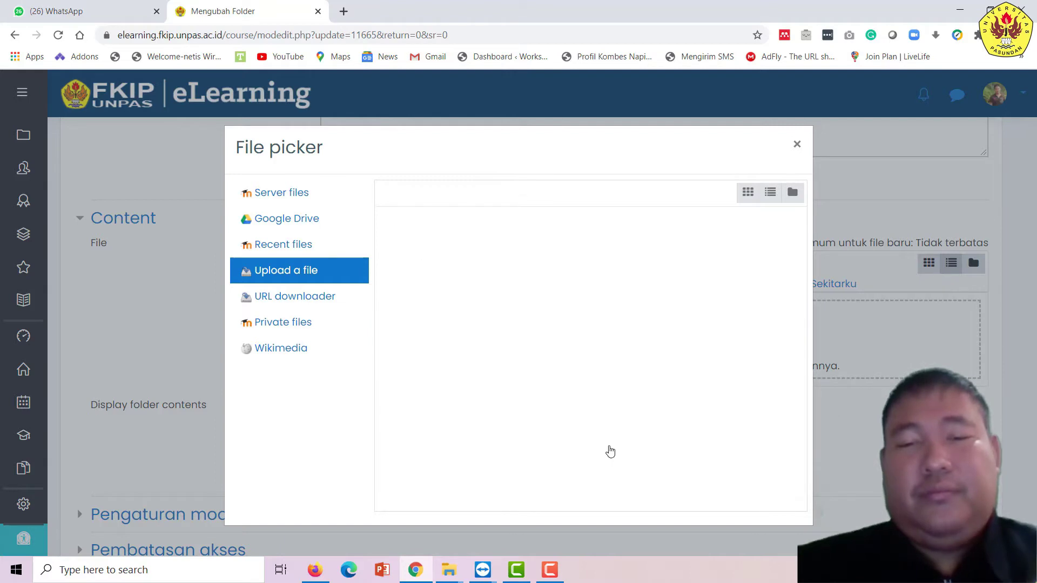
pyautogui.scroll(-5, 597, 347)
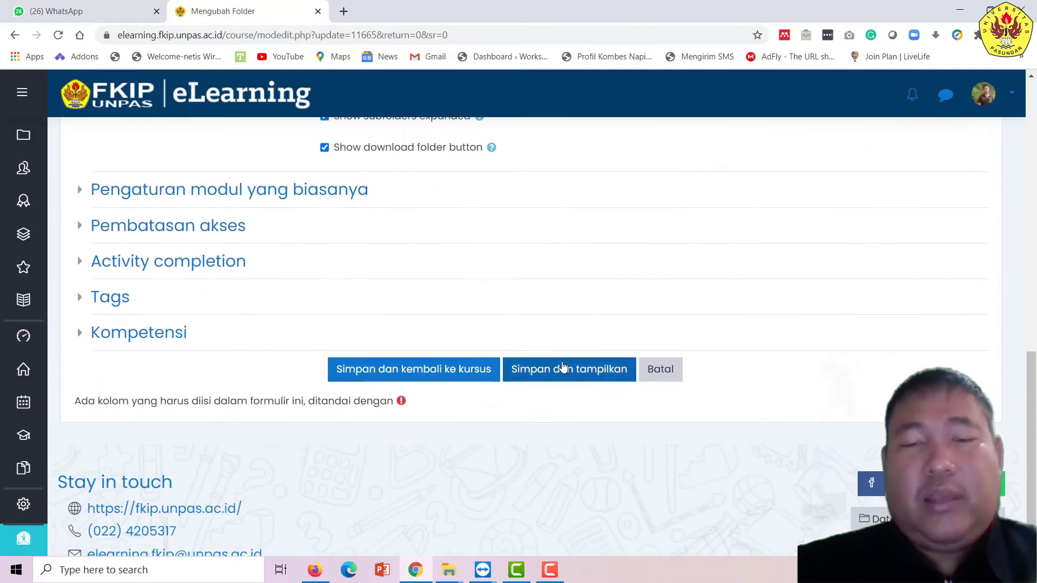
pyautogui.click(566, 366)
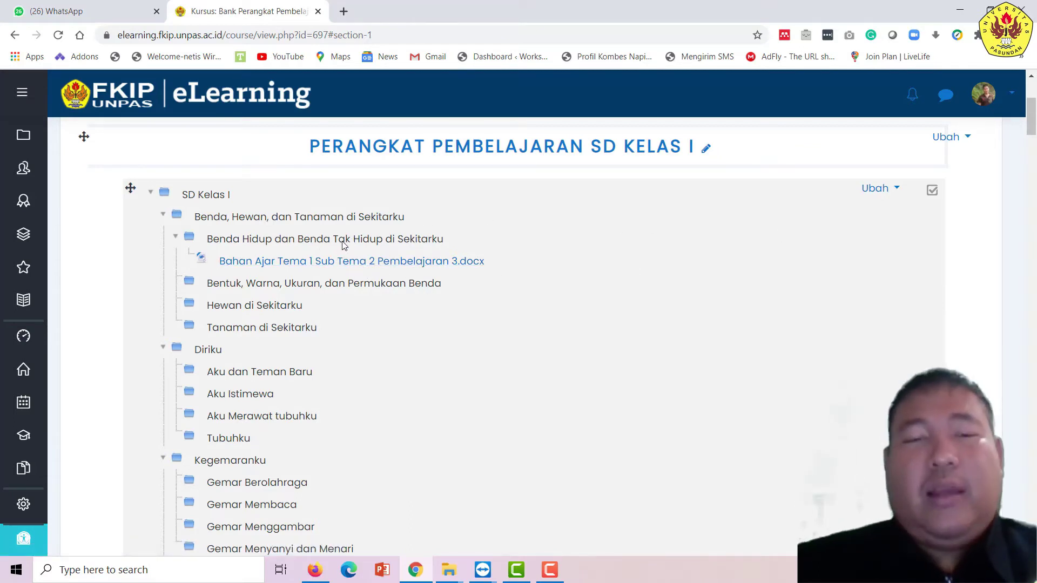
# Reopen the SD Kelas I folder's settings and go to Benda Hidup dan Benda Tak Hidup di Sekitarku within Benda, Hewan, dan Tanaman di Sekitarku
pyautogui.click(881, 194)
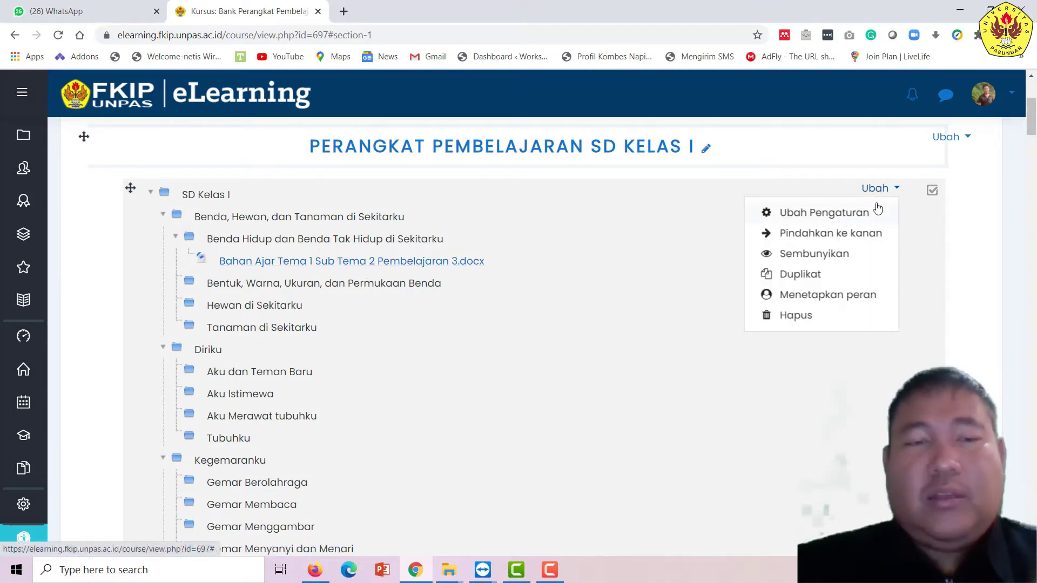
pyautogui.click(858, 216)
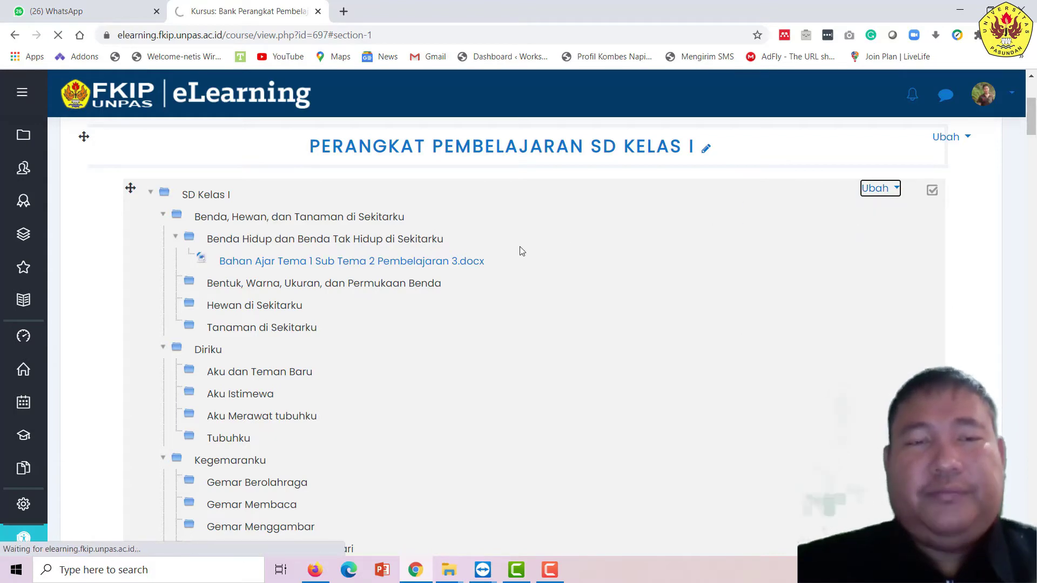
pyautogui.scroll(-7, 530, 322)
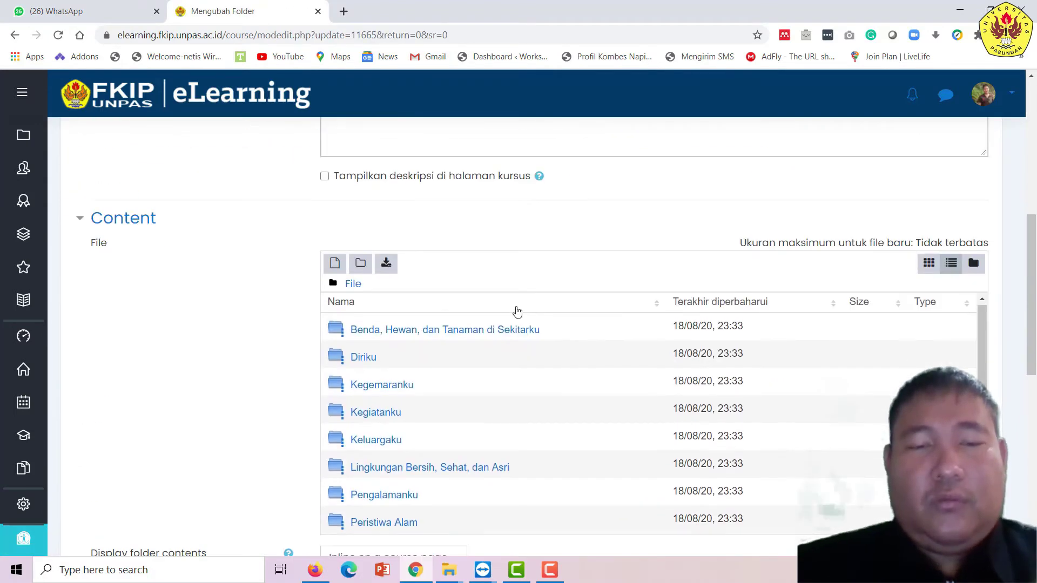
pyautogui.click(421, 331)
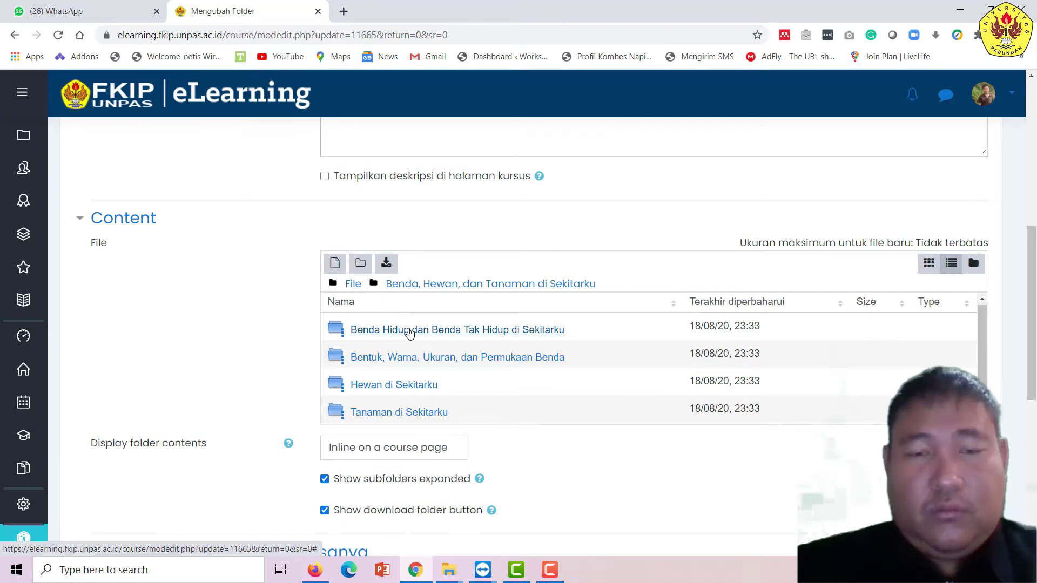
pyautogui.click(409, 331)
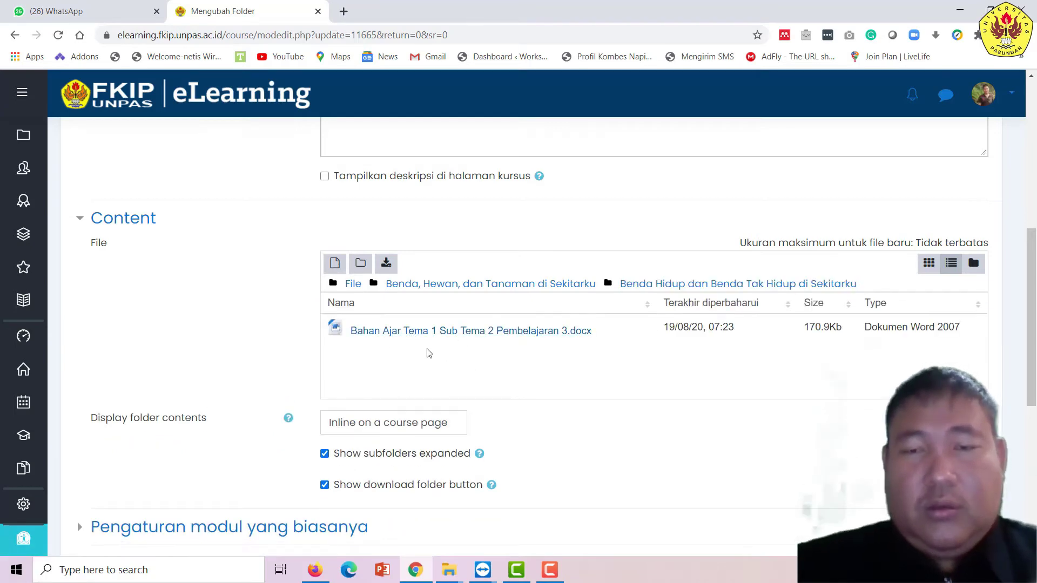
# Return to the top level of the folder's content files and open Benda, Hewan, dan Tanaman di Sekitarku again
pyautogui.rightClick(476, 368)
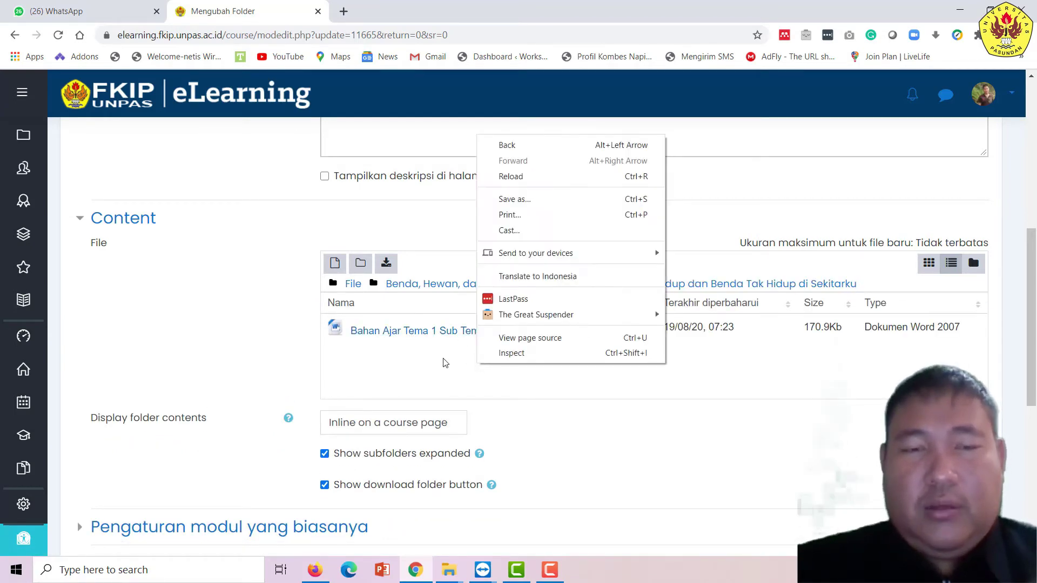
pyautogui.click(432, 359)
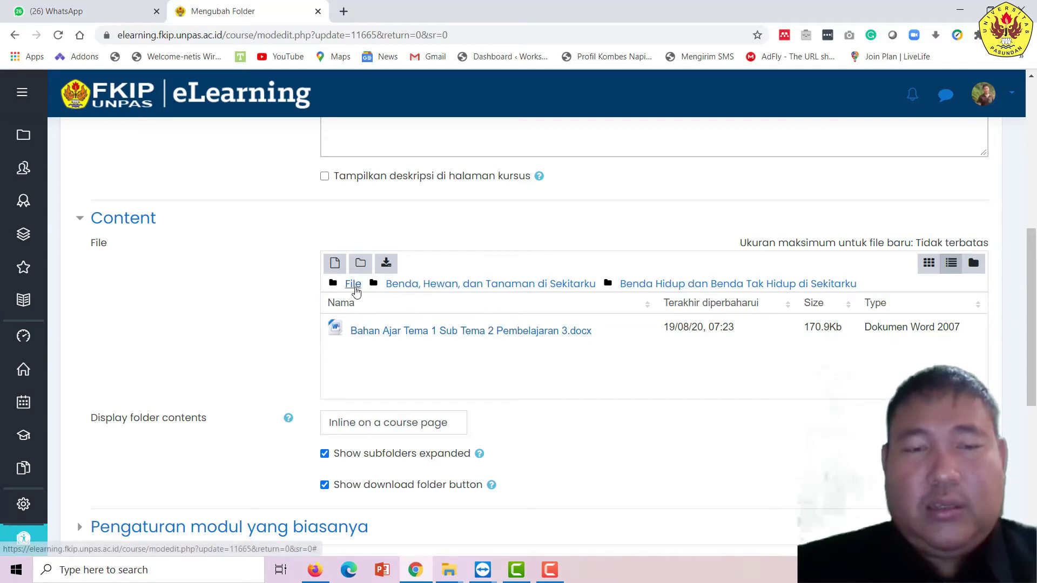
pyautogui.click(354, 286)
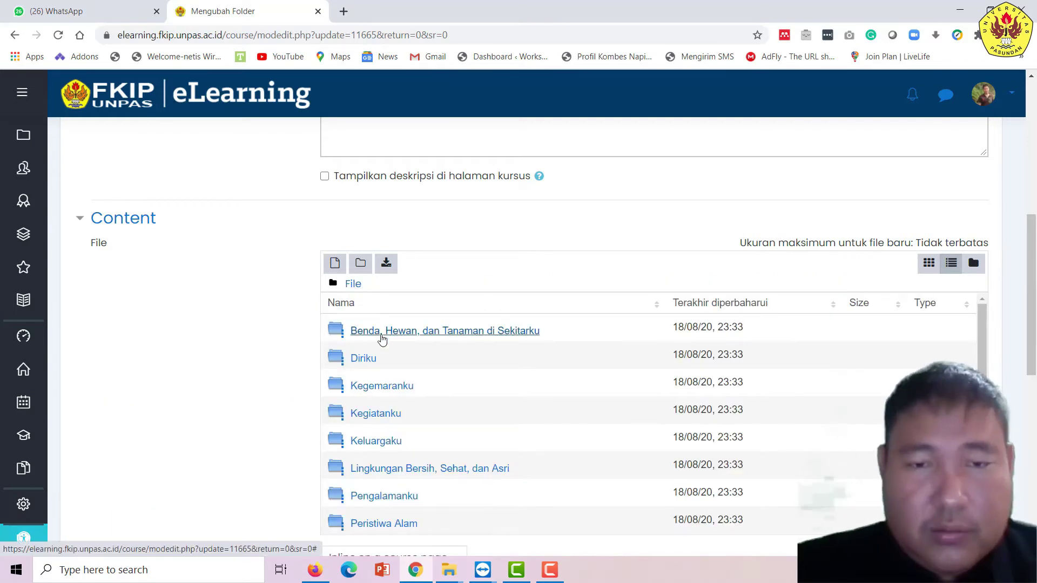
pyautogui.click(388, 336)
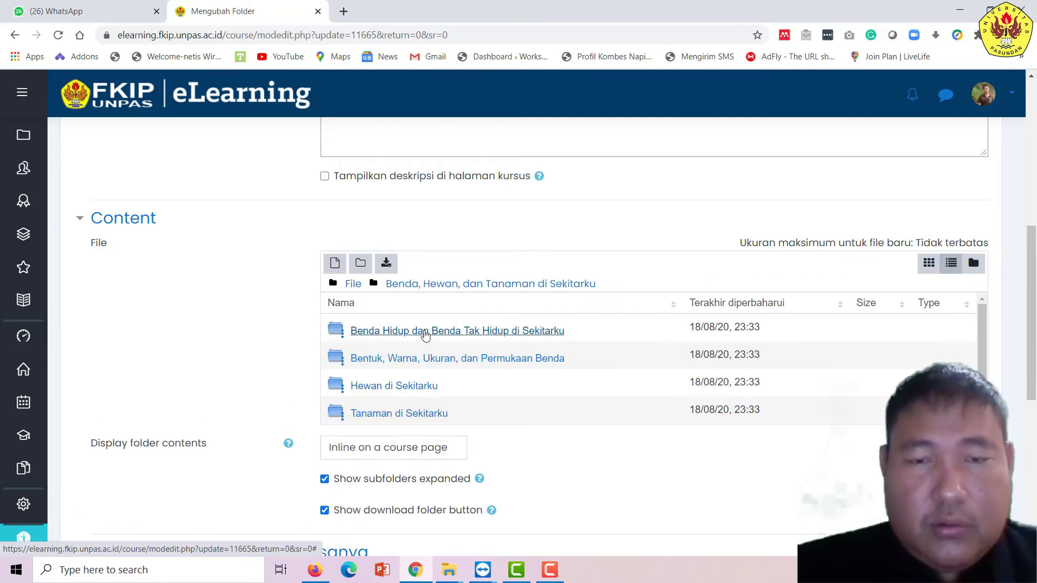
# Open the Benda Hidup dan Benda Tak Hidup di Sekitarku subfolder and review the files it holds
pyautogui.click(437, 331)
pyautogui.scroll(-2, 528, 382)
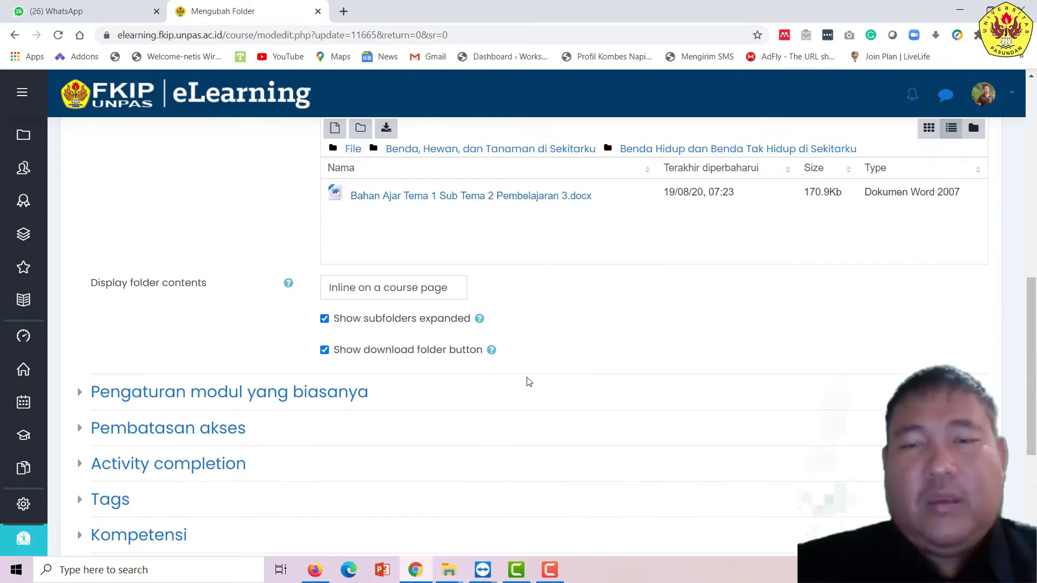
pyautogui.scroll(1, 537, 371)
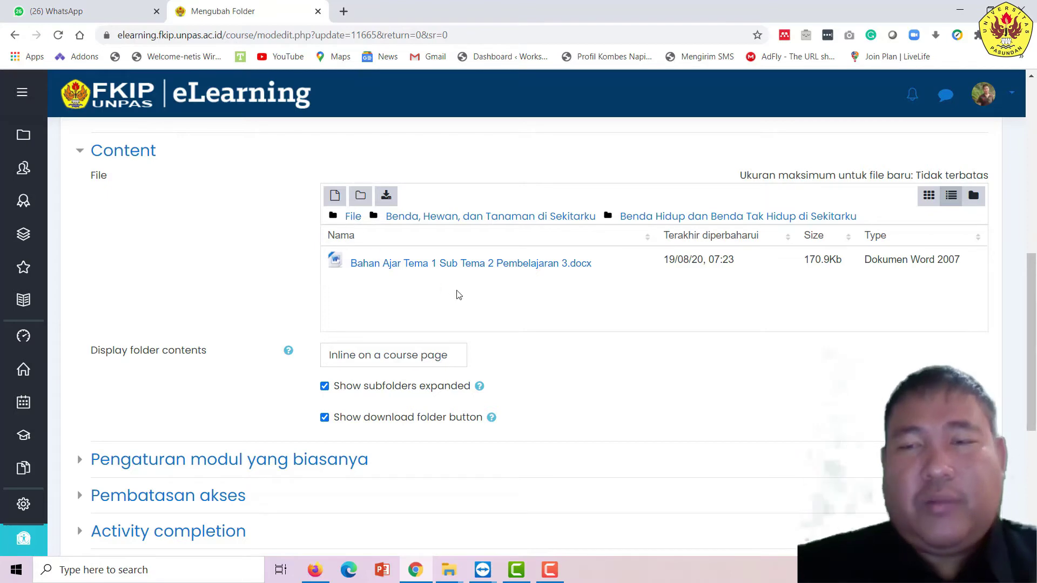
pyautogui.scroll(-3, 470, 303)
pyautogui.scroll(3, 435, 378)
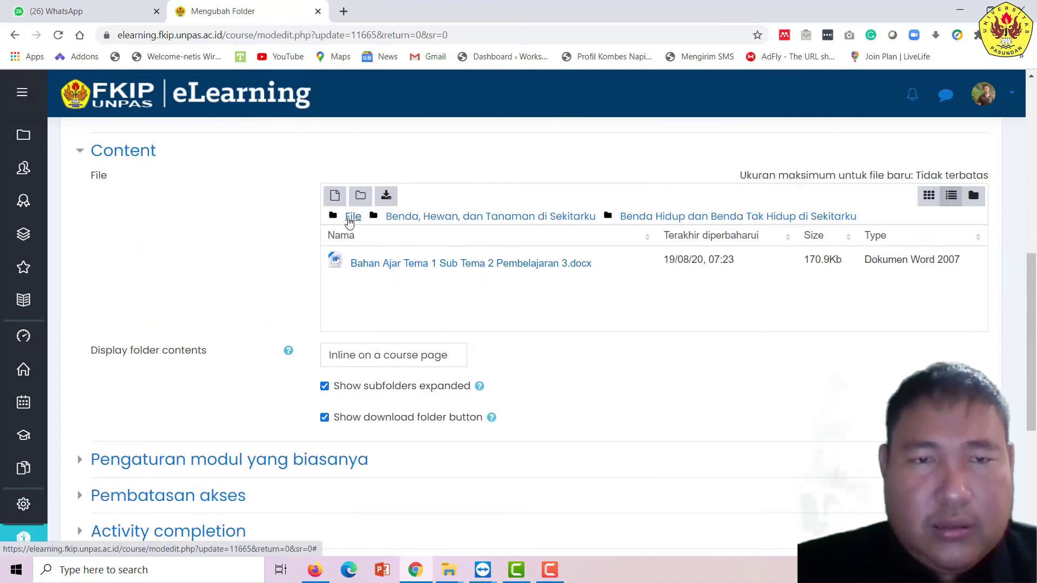
# Reopen Benda Hidup dan Benda Tak Hidup di Sekitarku from the top level and choose RPP Siklus 1.docx as the file to upload
pyautogui.click(351, 217)
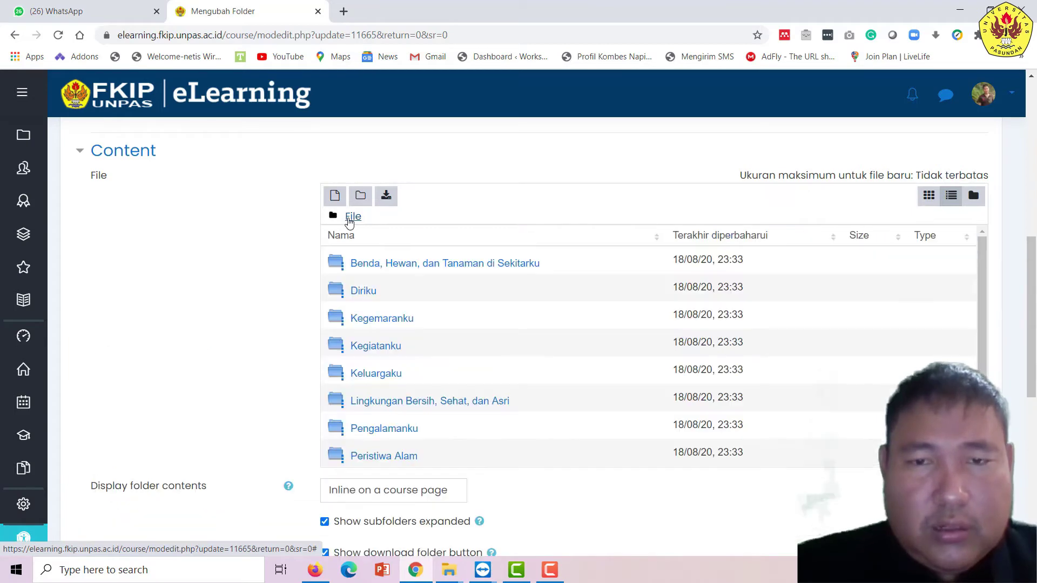
pyautogui.click(370, 267)
pyautogui.click(400, 266)
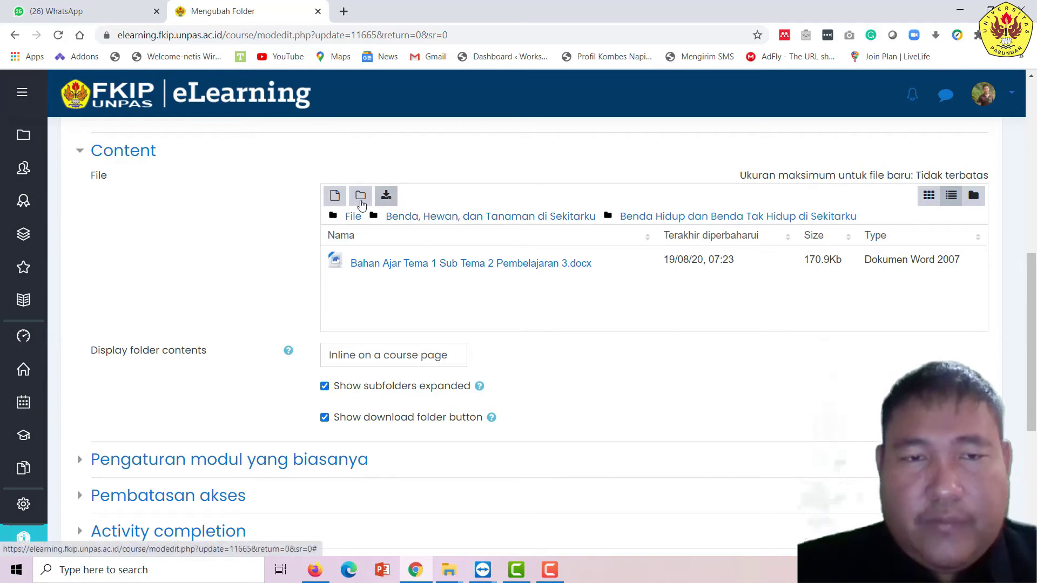
pyautogui.click(334, 193)
pyautogui.click(434, 280)
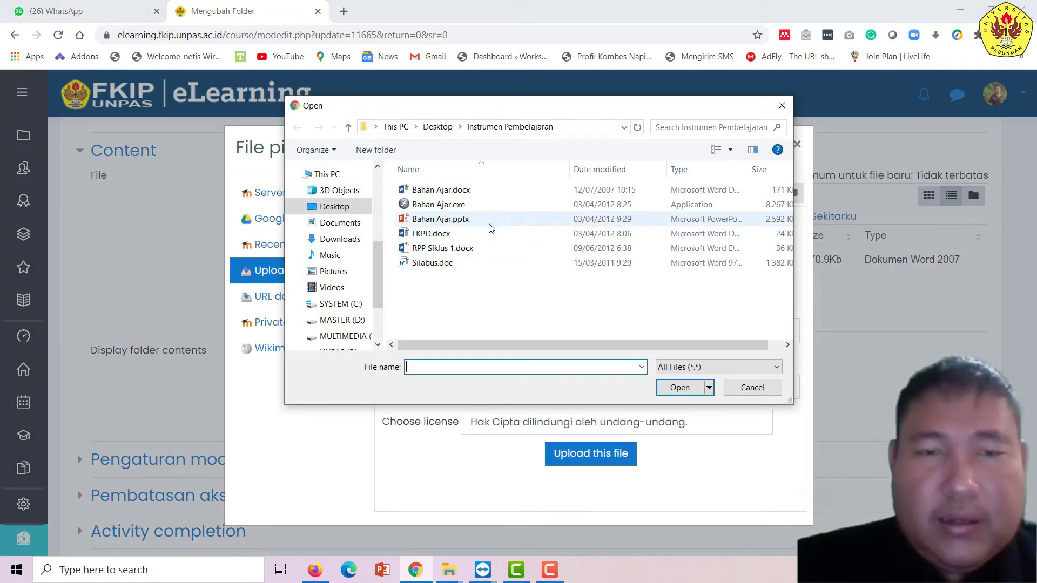
pyautogui.doubleClick(484, 254)
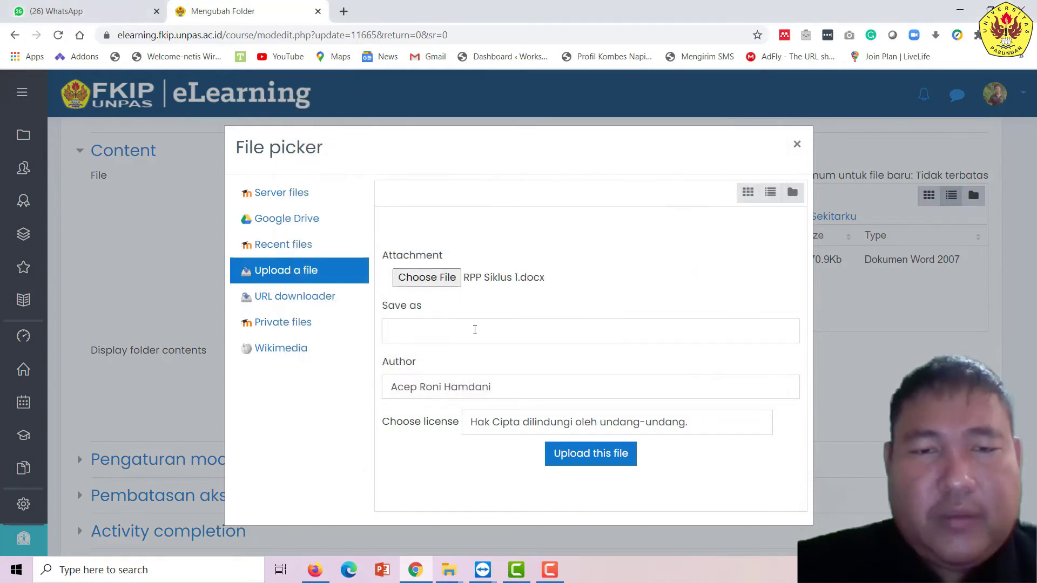
# Set the upload's save-as name to "RPP Tema 1 Subtema 1 Pembelajaran 3"
pyautogui.click(459, 329)
pyautogui.write('RPP Tema 1 Sub')
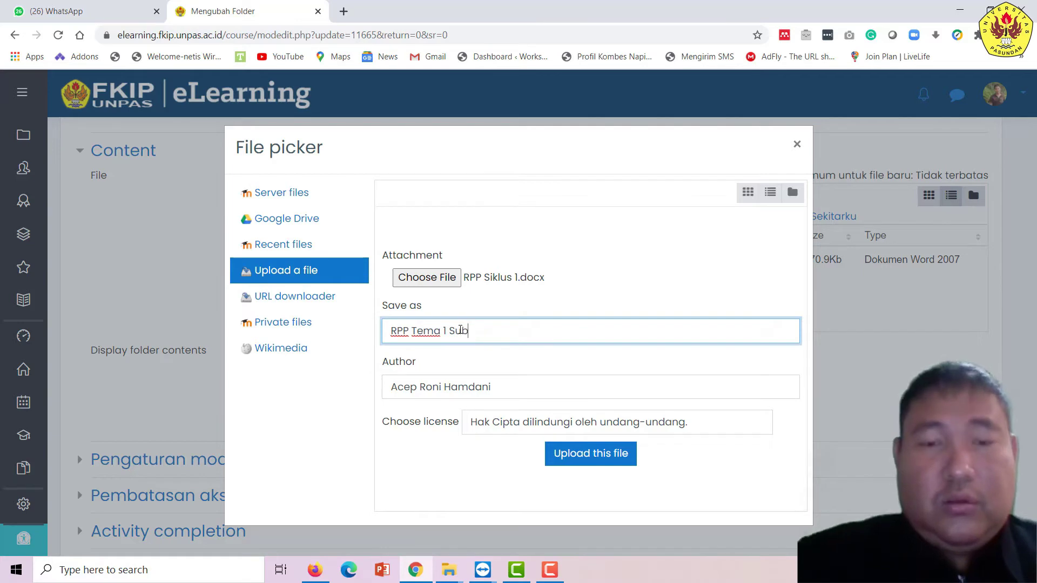
pyautogui.write('tema 1 P')
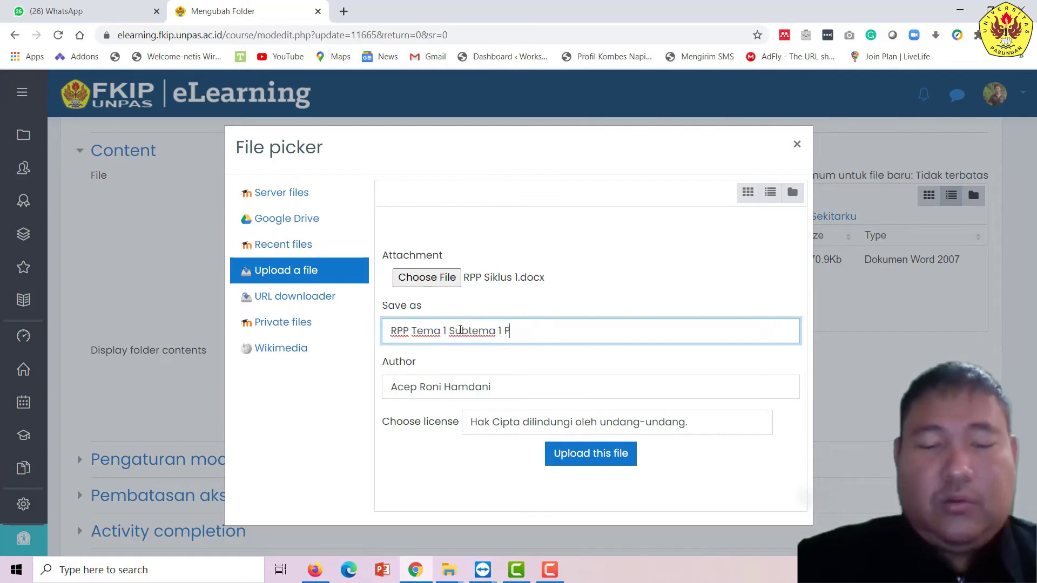
pyautogui.write('embelajaran')
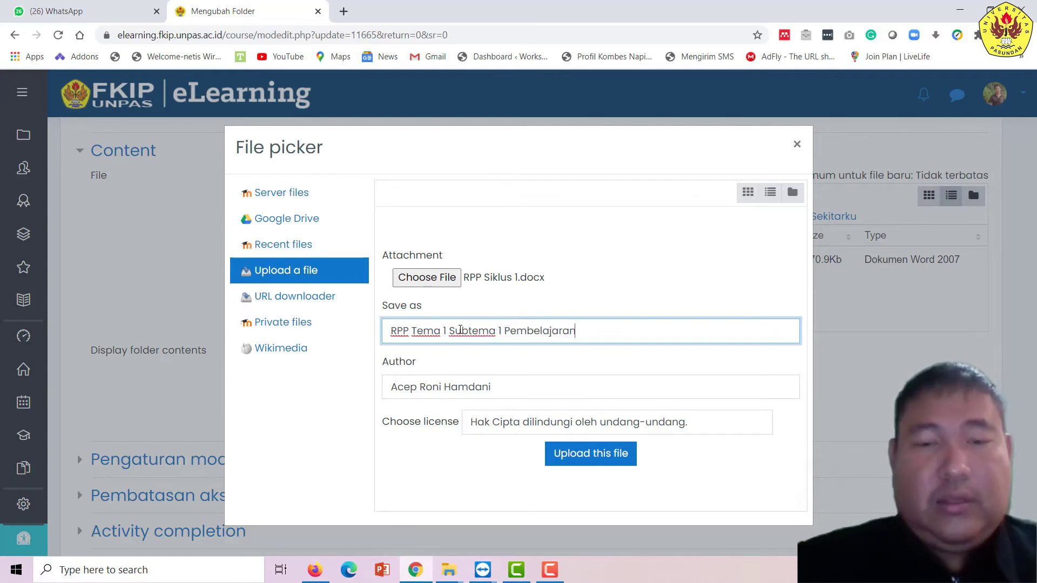
pyautogui.write(' 3')
# Upload the renamed RPP file, then save and display the SD Kelas I folder
pyautogui.click(579, 455)
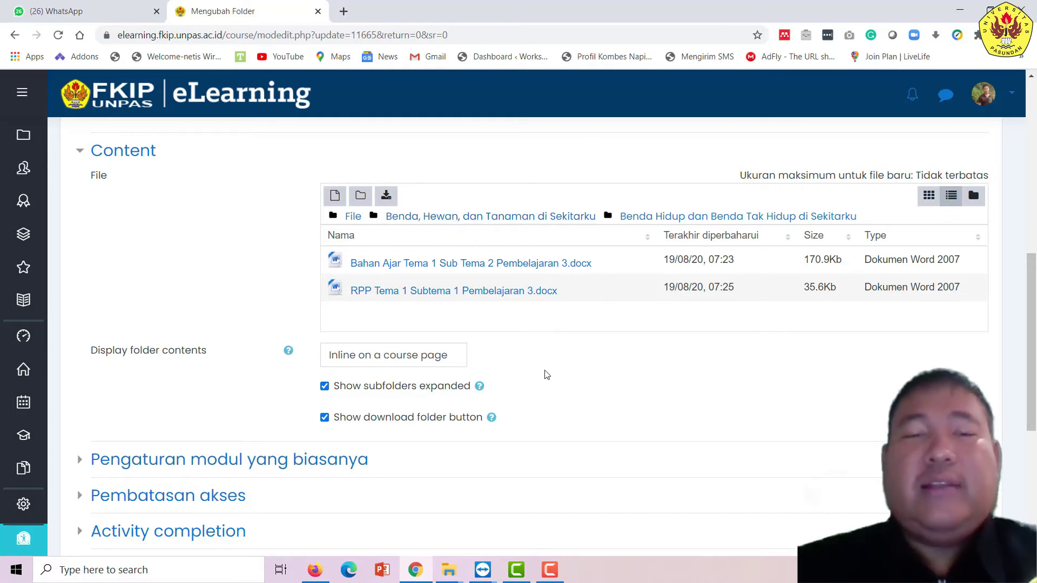
pyautogui.scroll(-5, 539, 325)
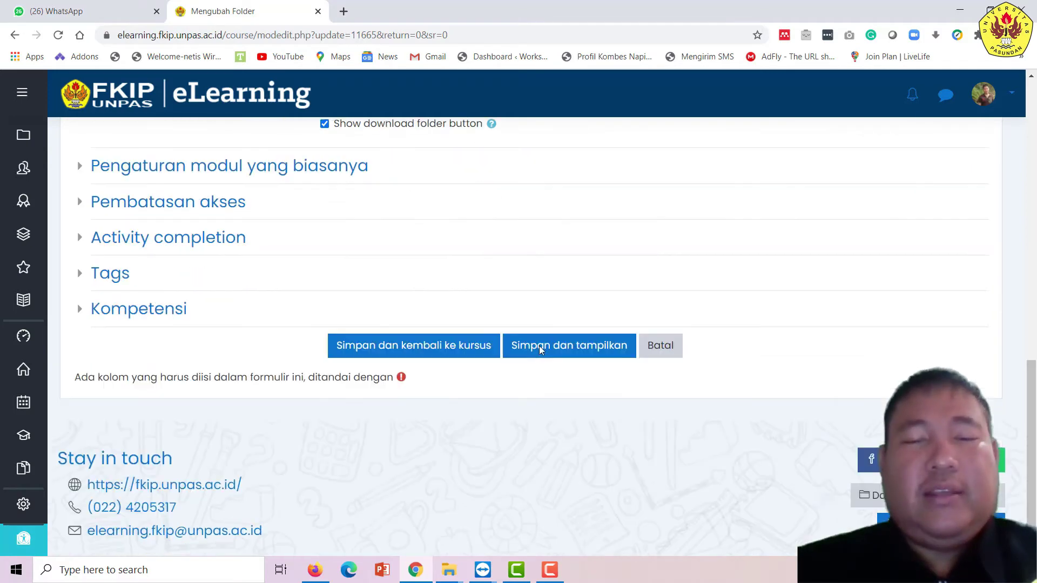
pyautogui.click(565, 326)
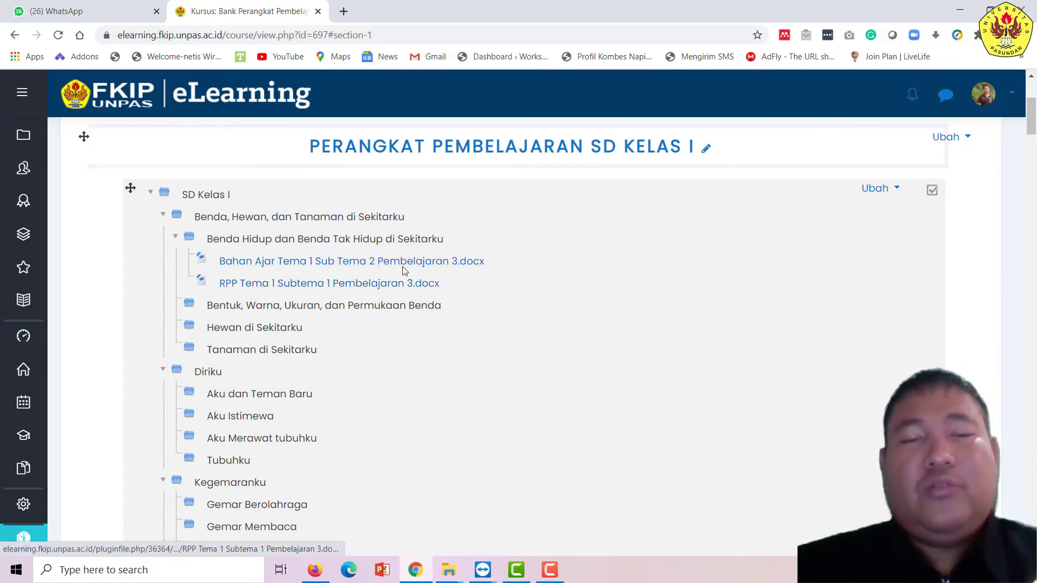
# Look through the course's SD Kelas I and SD Kelas 2 folder trees, including the uploaded files in Benda Hidup dan Benda Tak Hidup di Sekitarku
pyautogui.scroll(-4, 423, 294)
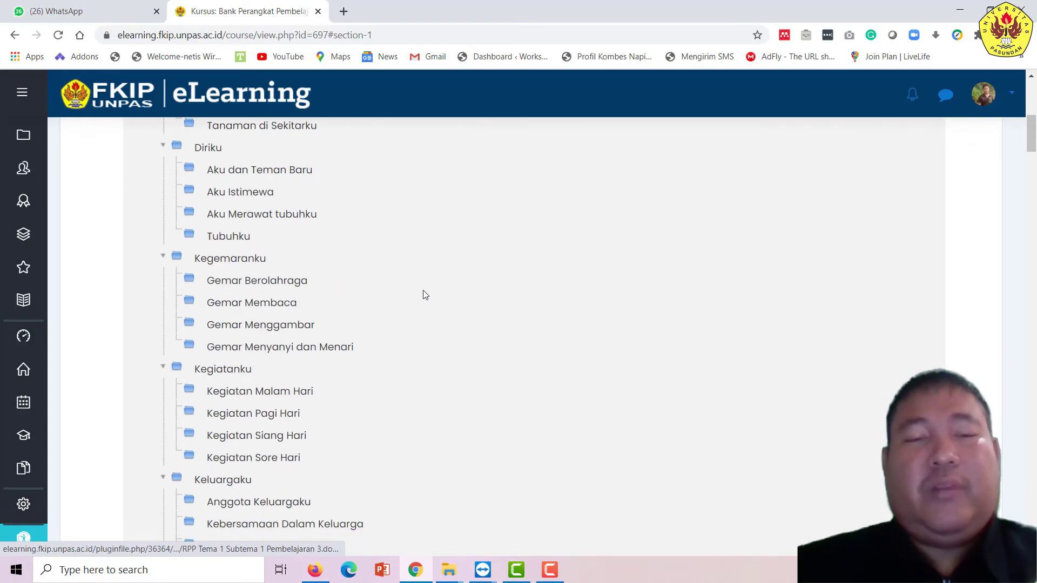
pyautogui.scroll(-15, 425, 294)
pyautogui.scroll(13, 425, 296)
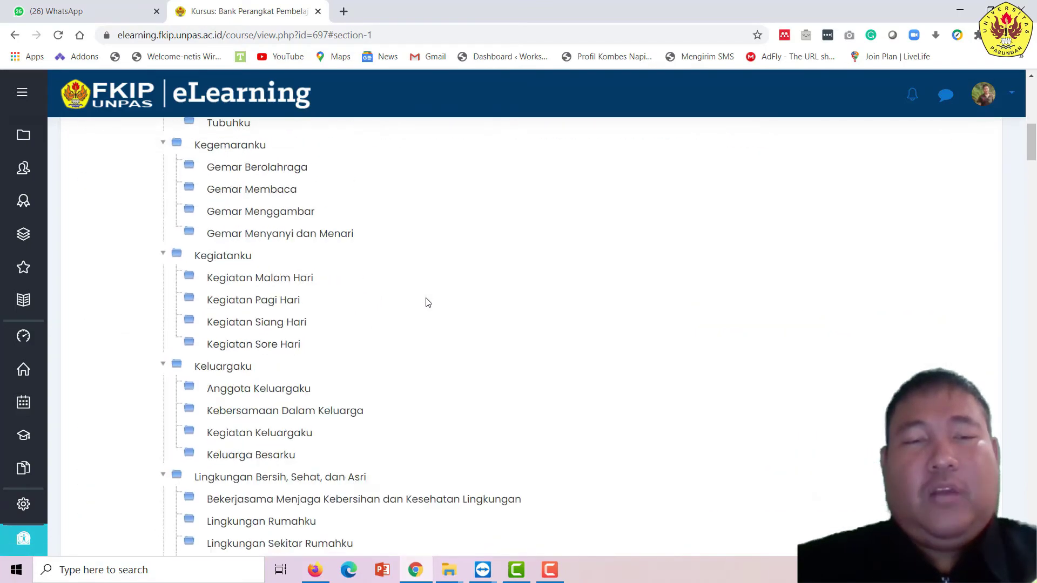
pyautogui.scroll(10, 427, 301)
pyautogui.scroll(-4, 351, 302)
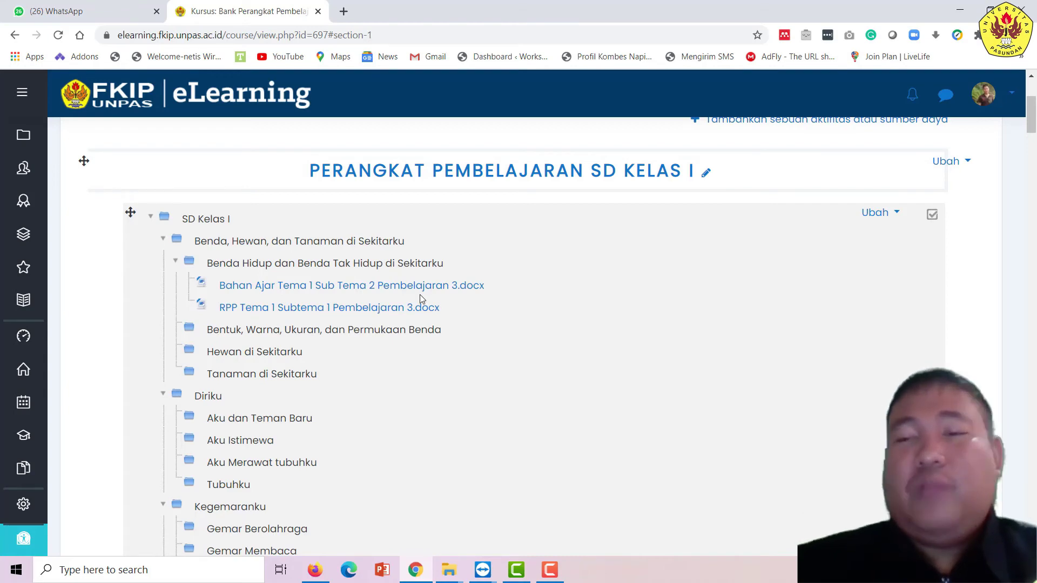
pyautogui.scroll(3, 420, 296)
pyautogui.scroll(-3, 382, 410)
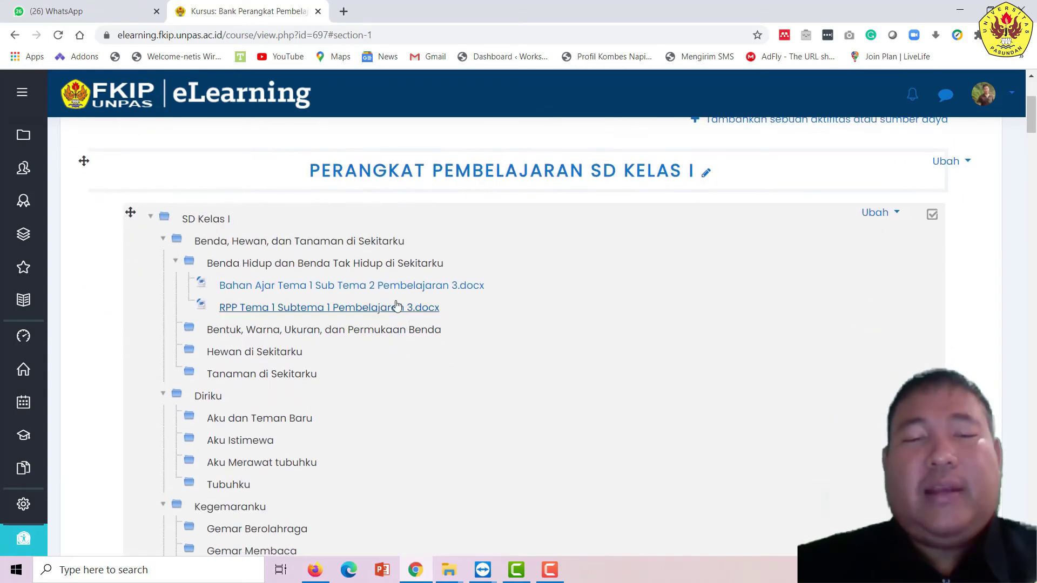
pyautogui.scroll(-15, 397, 306)
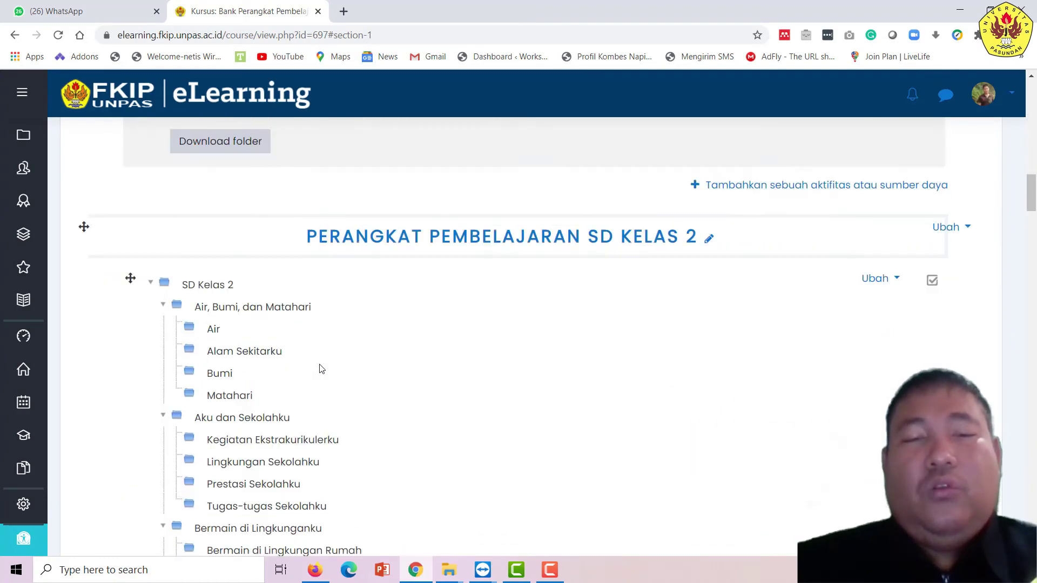
pyautogui.scroll(20, 321, 368)
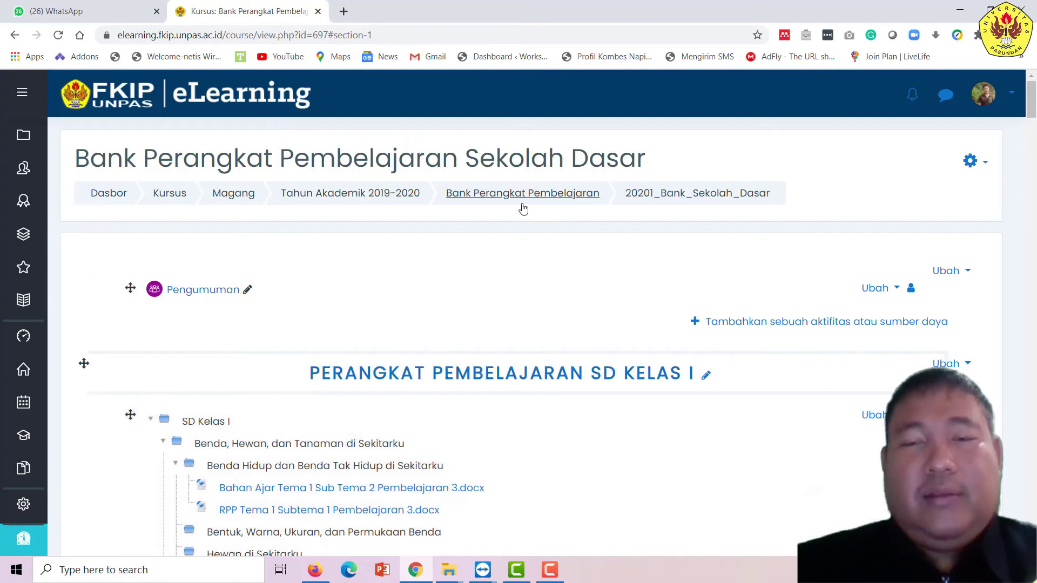
# Go to the Bank Perangkat Pembelajaran category and open the Bank Perangkat Pembelajaran PKN course
pyautogui.click(522, 208)
pyautogui.scroll(-5, 573, 303)
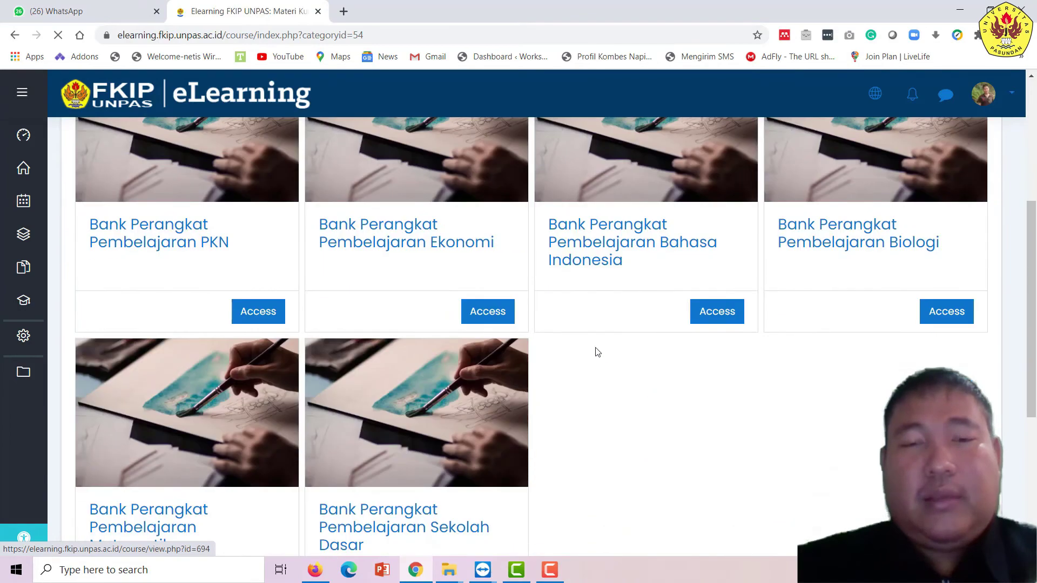
pyautogui.click(149, 244)
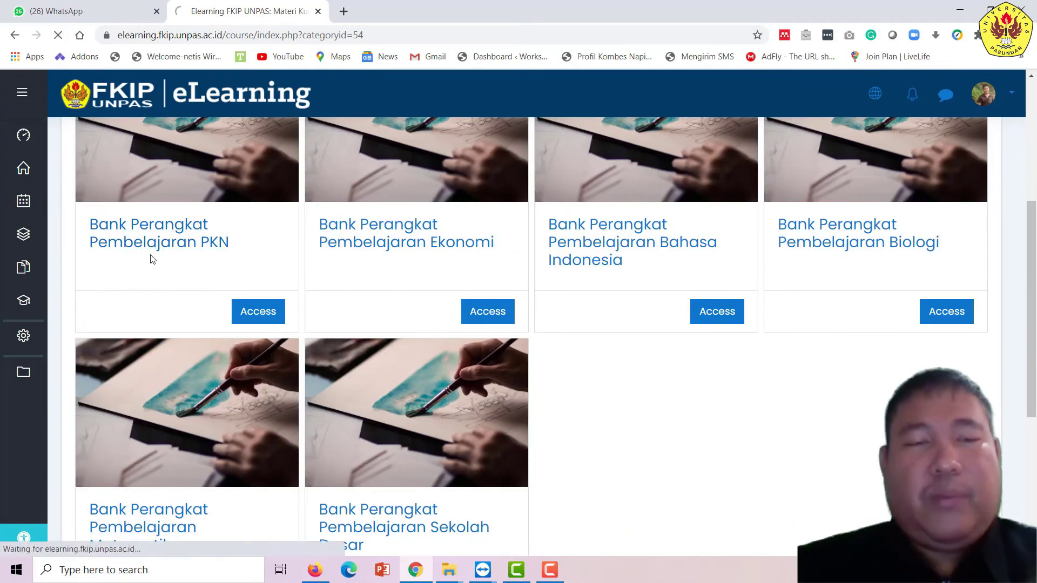
# Edit the Kelas 10 folder's settings and go to Ancaman terhadp integrasi nasional within Ancaman terhadap Negara dalam Bingkai Bhinneka Tunggal Ika
pyautogui.scroll(-3, 273, 314)
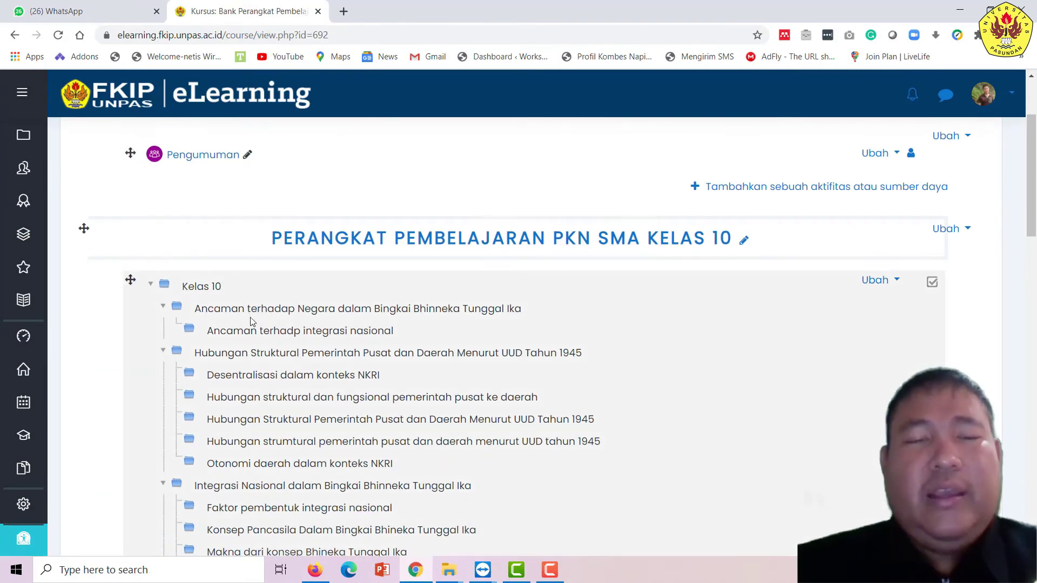
pyautogui.click(894, 281)
pyautogui.click(867, 304)
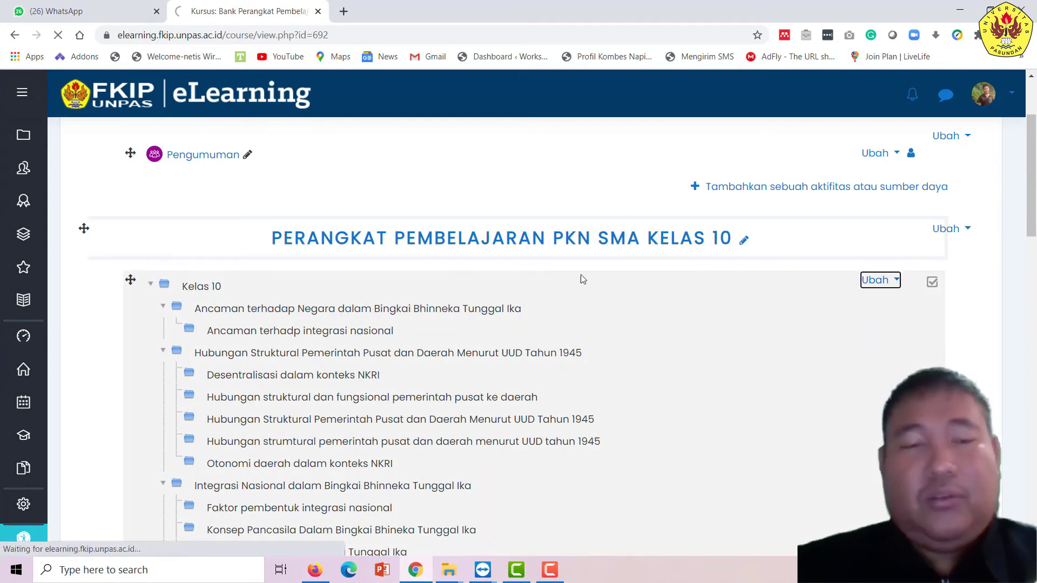
pyautogui.scroll(-8, 528, 300)
pyautogui.scroll(-1, 528, 299)
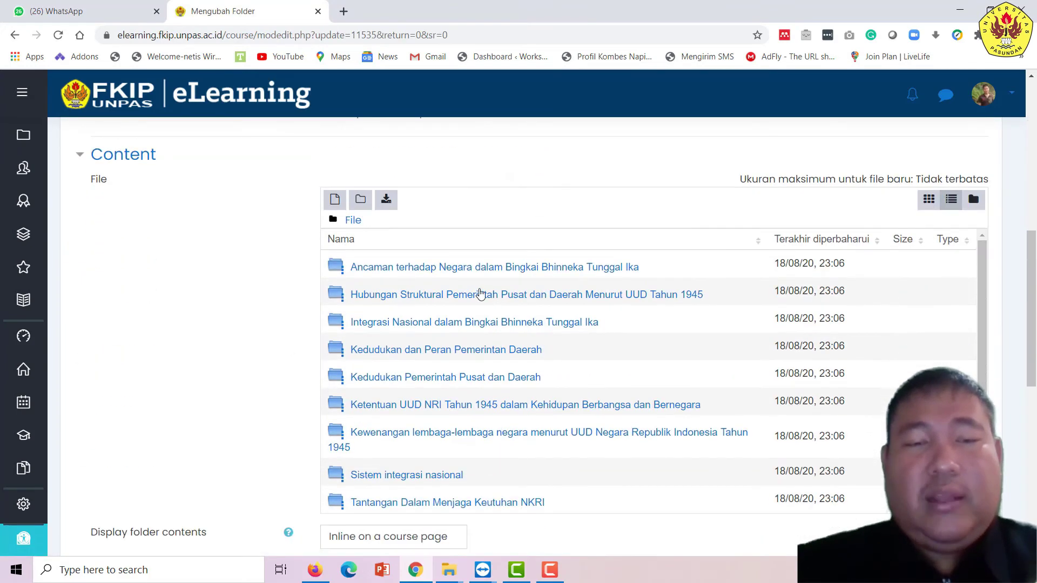
pyautogui.click(378, 264)
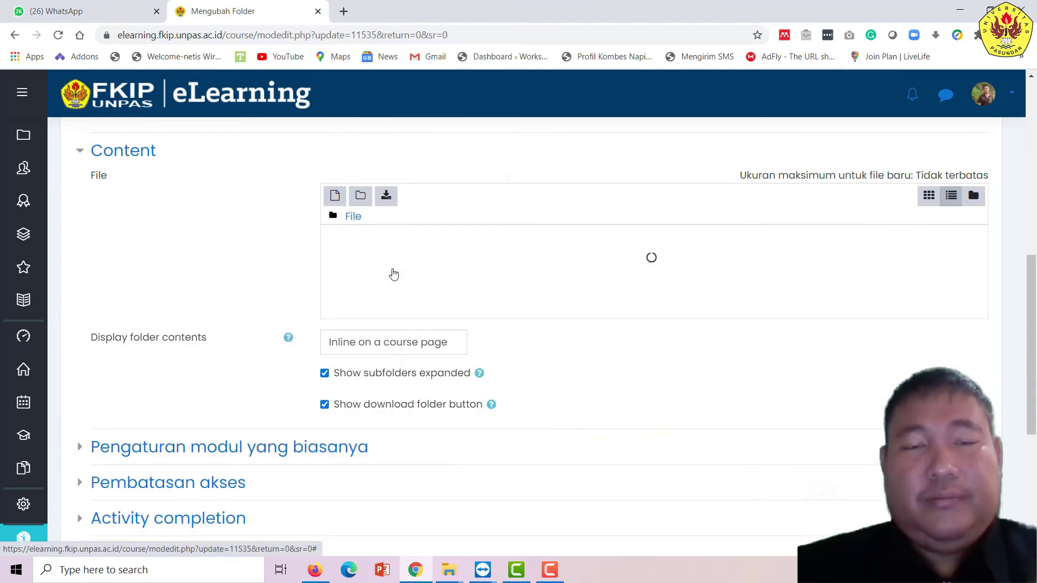
pyautogui.click(402, 264)
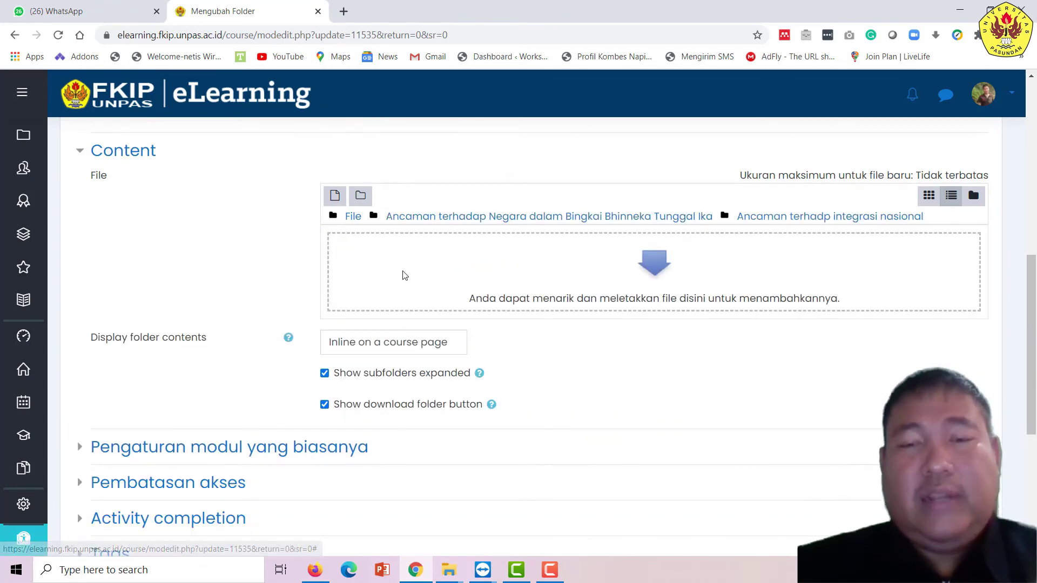
# Start a file upload in the empty subfolder and choose Bahan Ajar.docx as the attachment
pyautogui.click(652, 267)
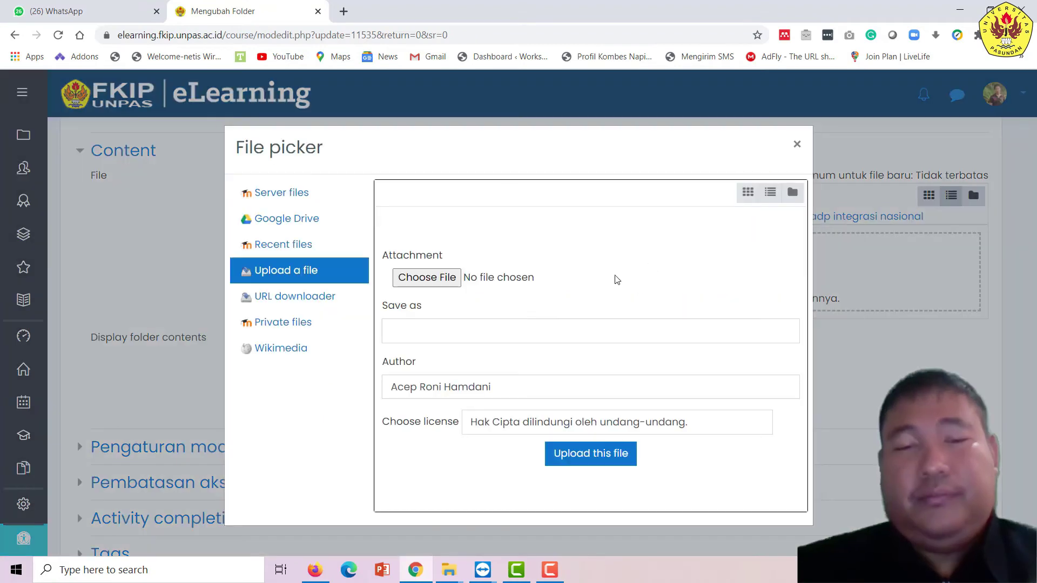
pyautogui.click(427, 278)
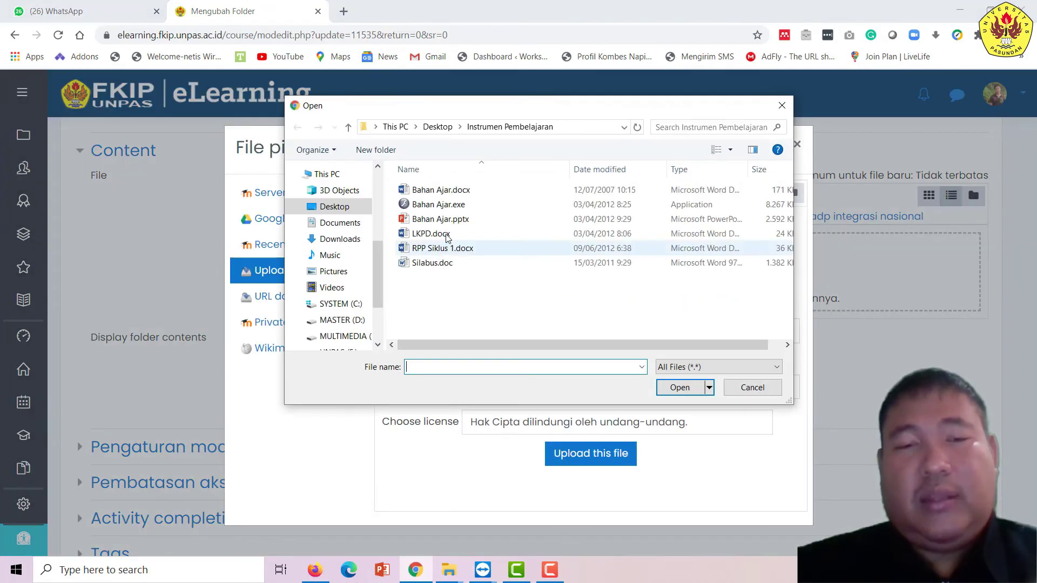
pyautogui.doubleClick(447, 193)
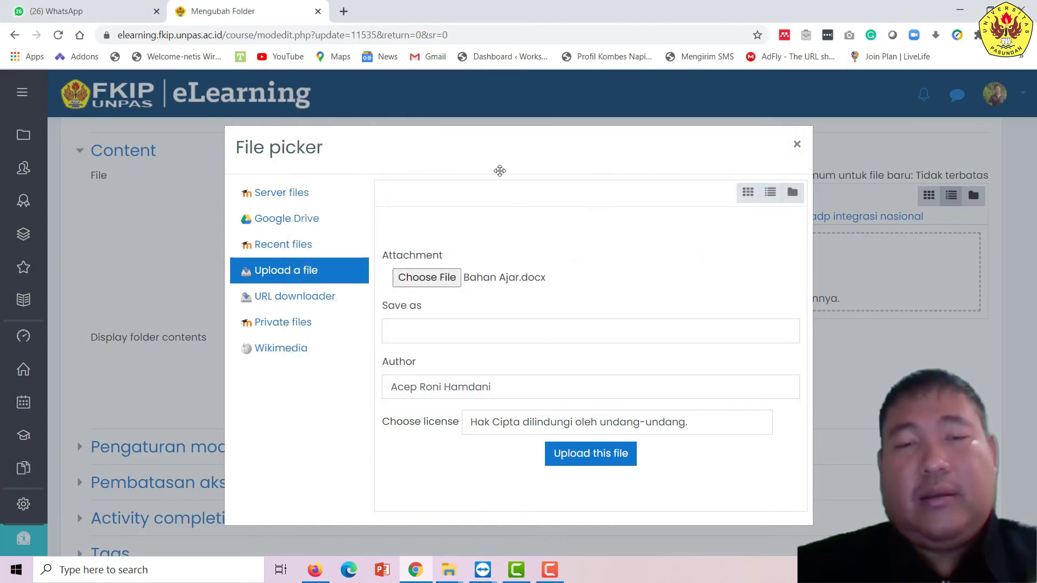
# Upload the attachment under the name Ancaman terhadap Negara Bhineka Tunggal Ika, and save the Kelas 10 folder, returning to the course
pyautogui.moveTo(507, 239); pyautogui.dragTo(526, 80)
pyautogui.click(479, 257)
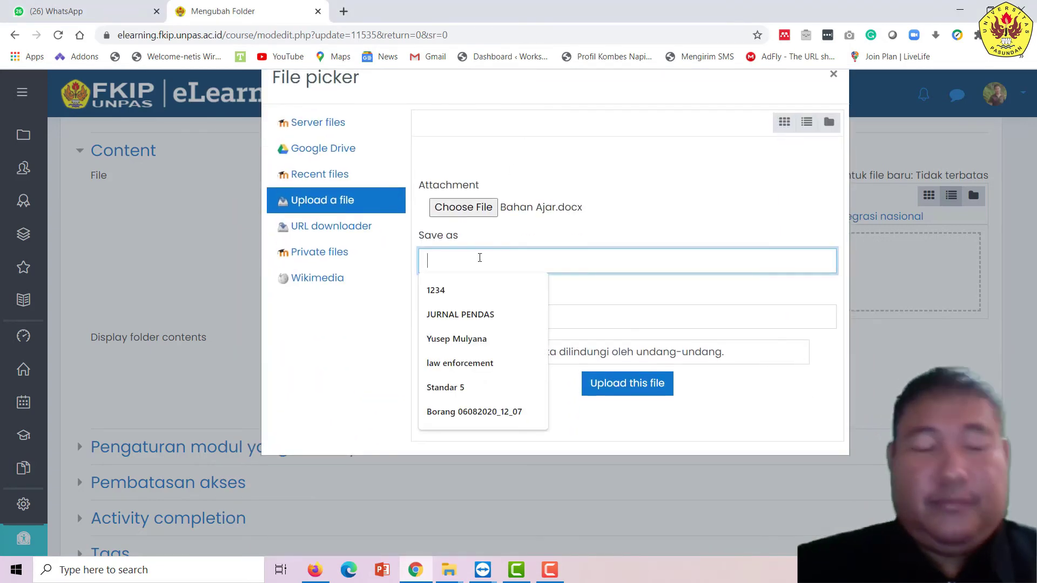
pyautogui.write('Acnacam')
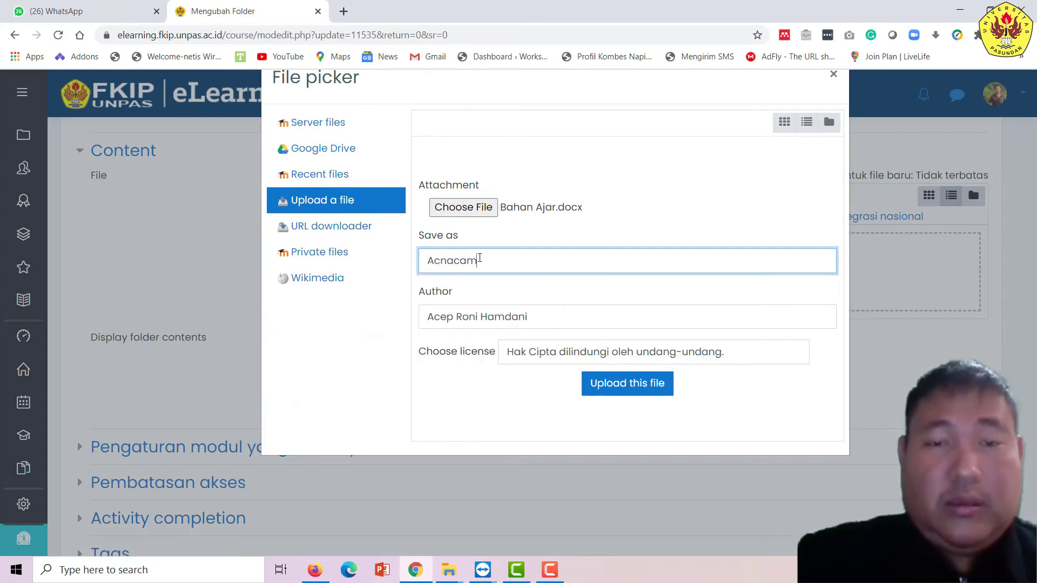
pyautogui.press('BackSpace')
pyautogui.press('BackSpace')
pyautogui.press('BackSpace')
pyautogui.press('BackSpace')
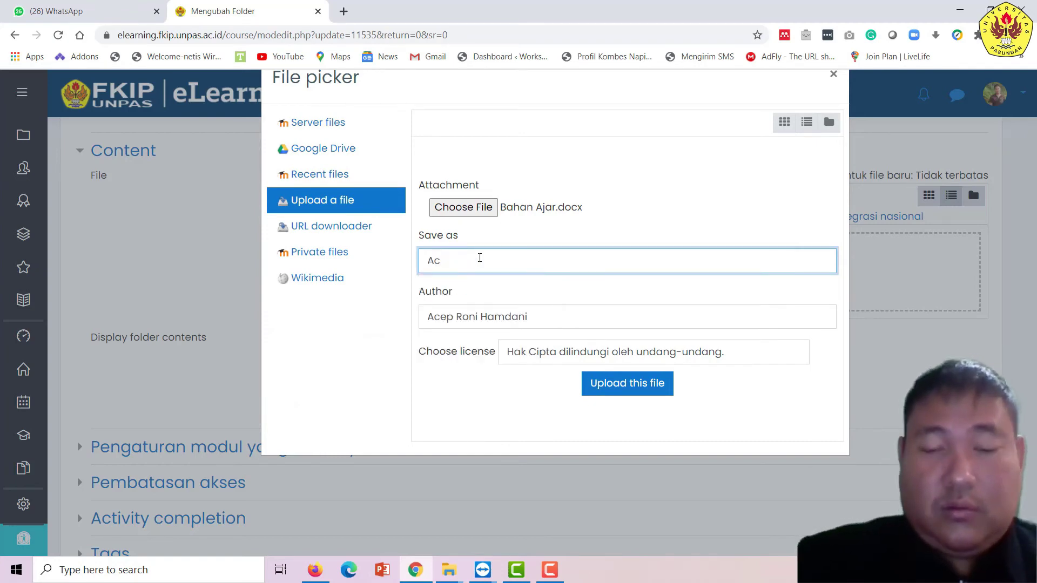
pyautogui.press('BackSpace')
pyautogui.write('ncaman')
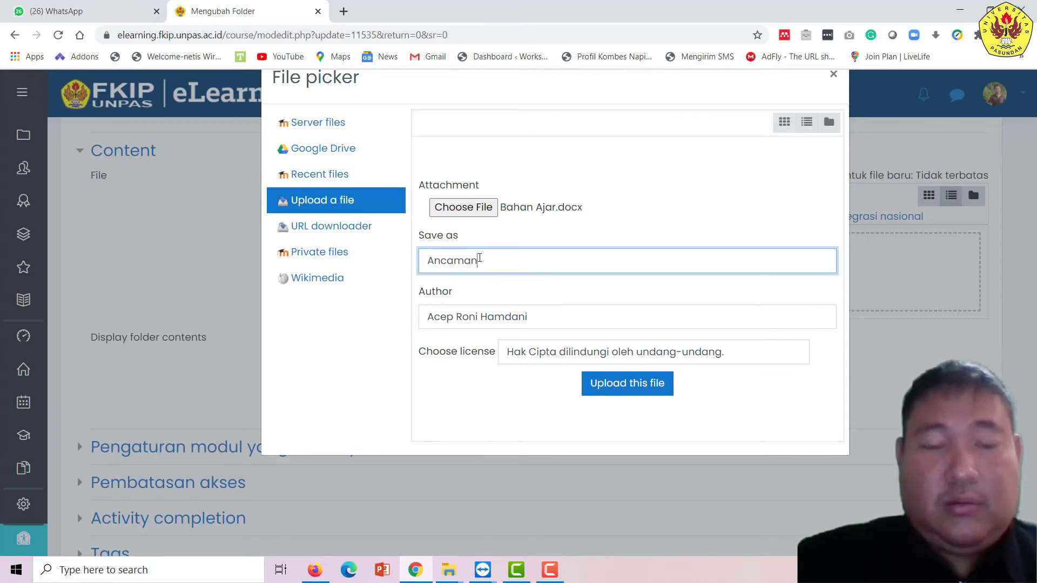
pyautogui.write(' terhadap')
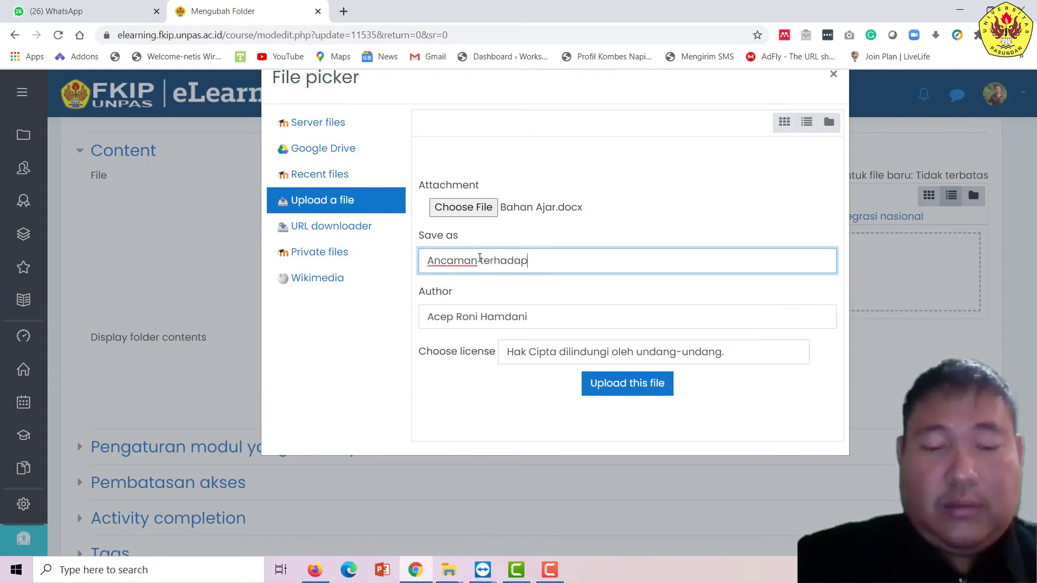
pyautogui.write(' Negara B')
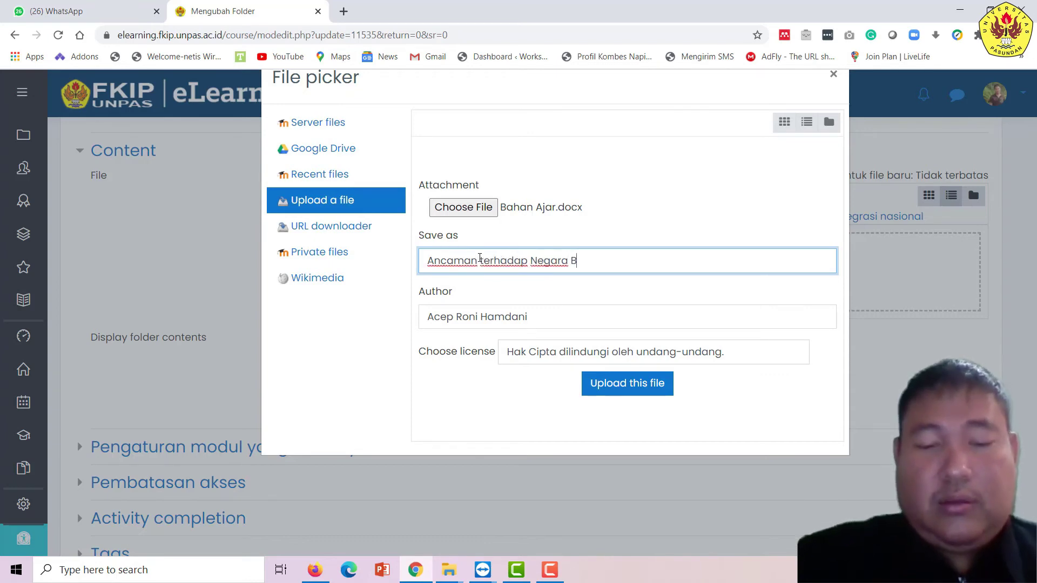
pyautogui.write('hineka Tun')
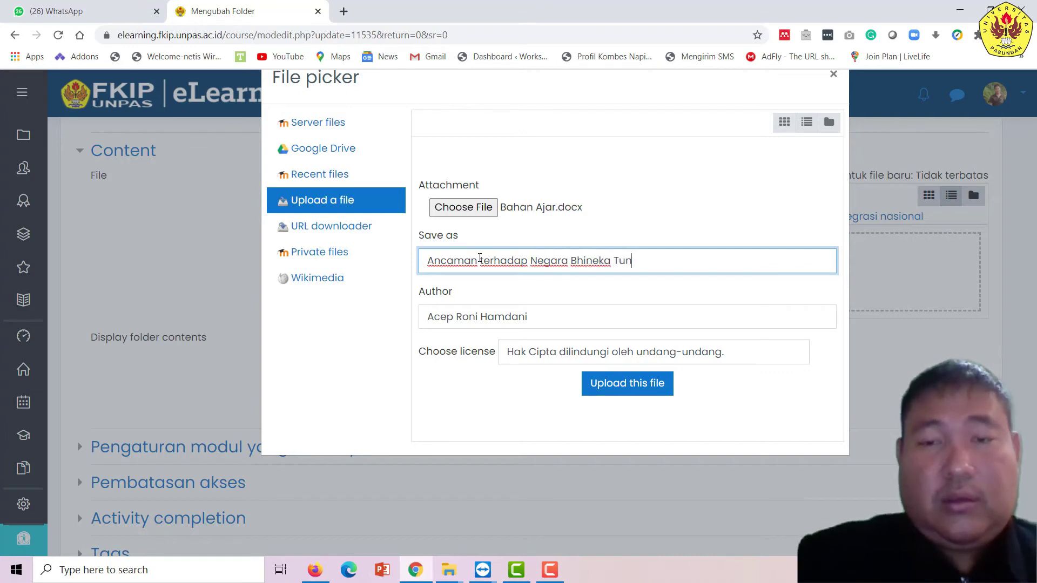
pyautogui.write('ggal Ika')
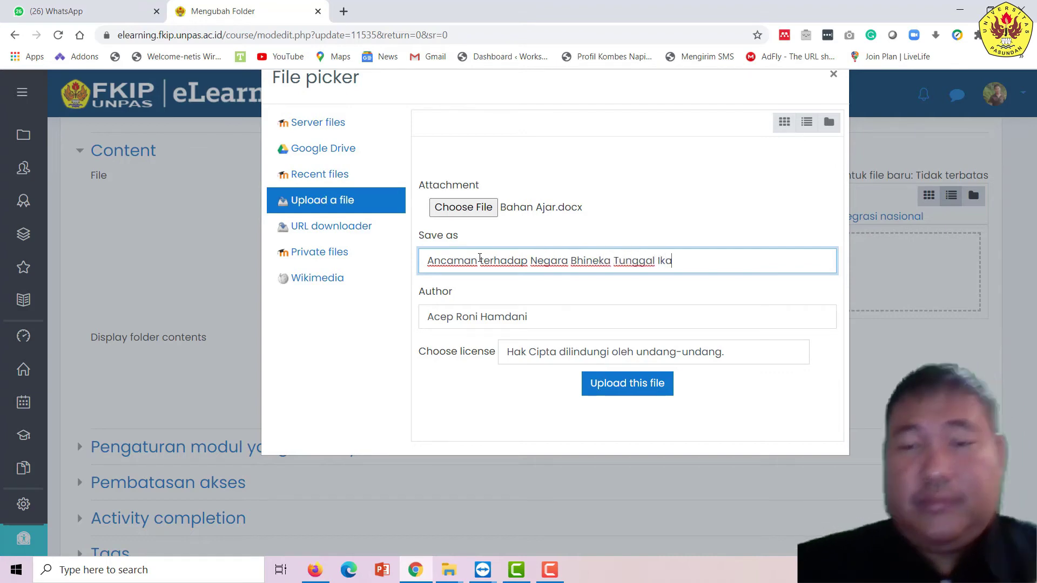
pyautogui.click(639, 385)
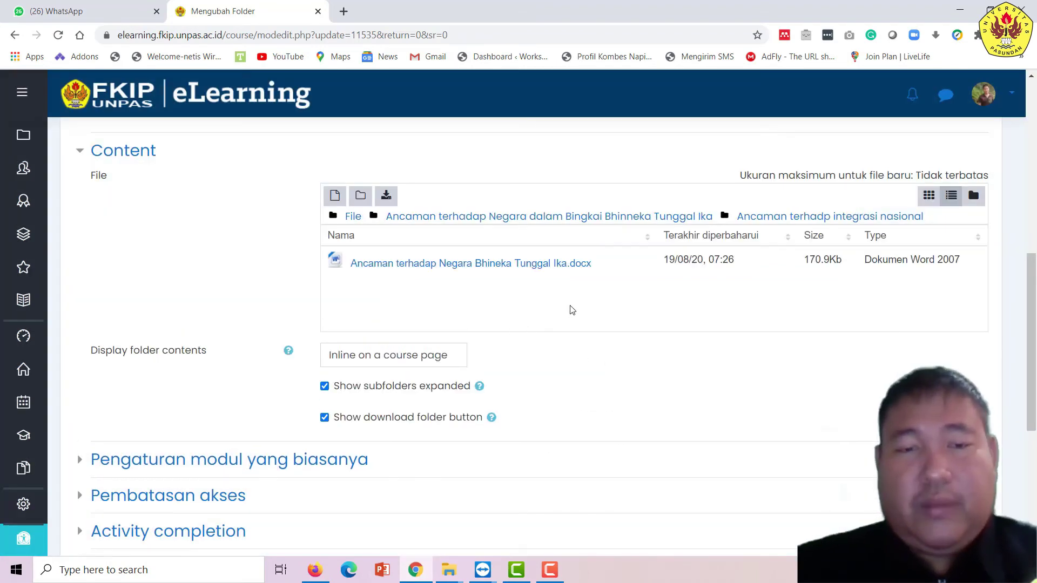
pyautogui.scroll(-6, 573, 310)
pyautogui.click(581, 324)
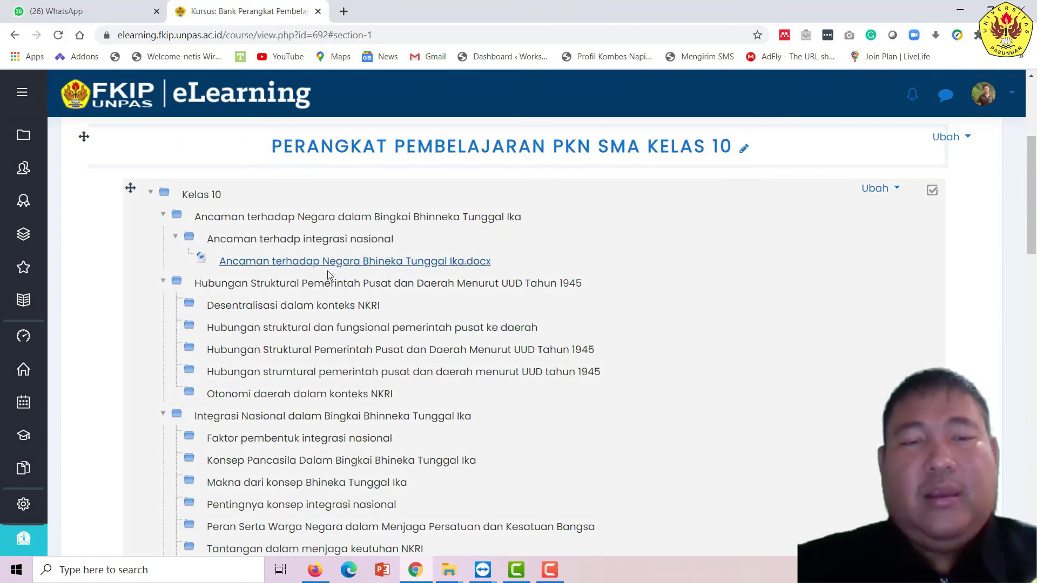
# Edit the Kelas 10 folder's settings and go to Ancaman terhadp integrasi nasional within Ancaman terhadap Negara dalam Bingkai Bhinneka Tunggal Ika
pyautogui.scroll(3, 724, 343)
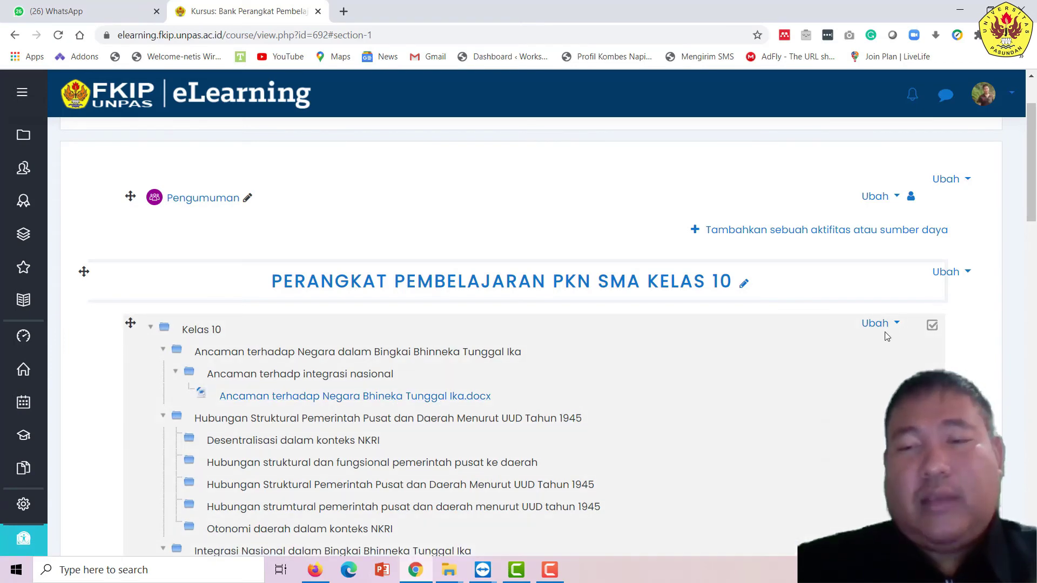
pyautogui.click(891, 328)
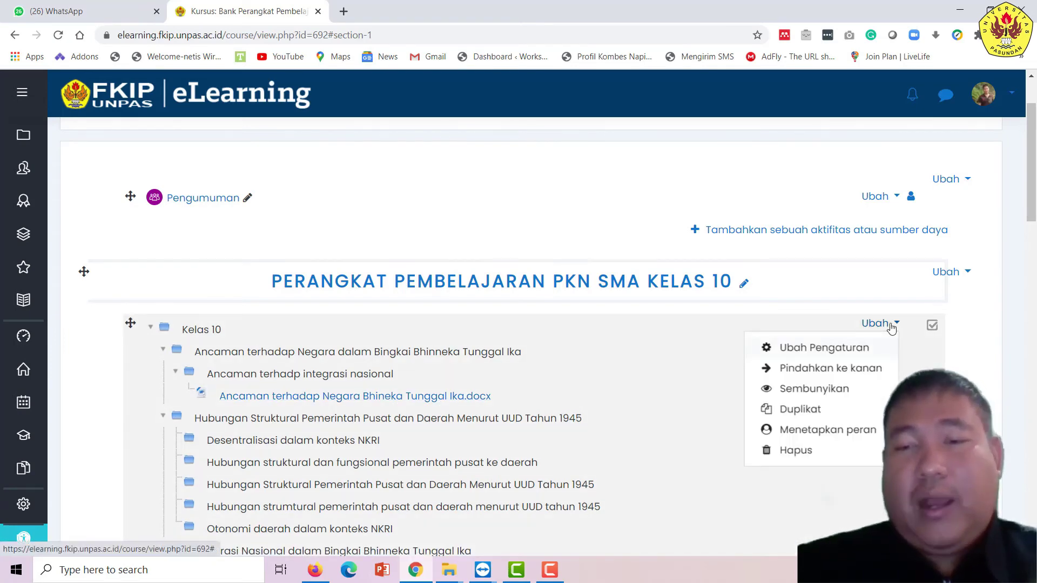
pyautogui.click(859, 347)
pyautogui.scroll(-8, 605, 332)
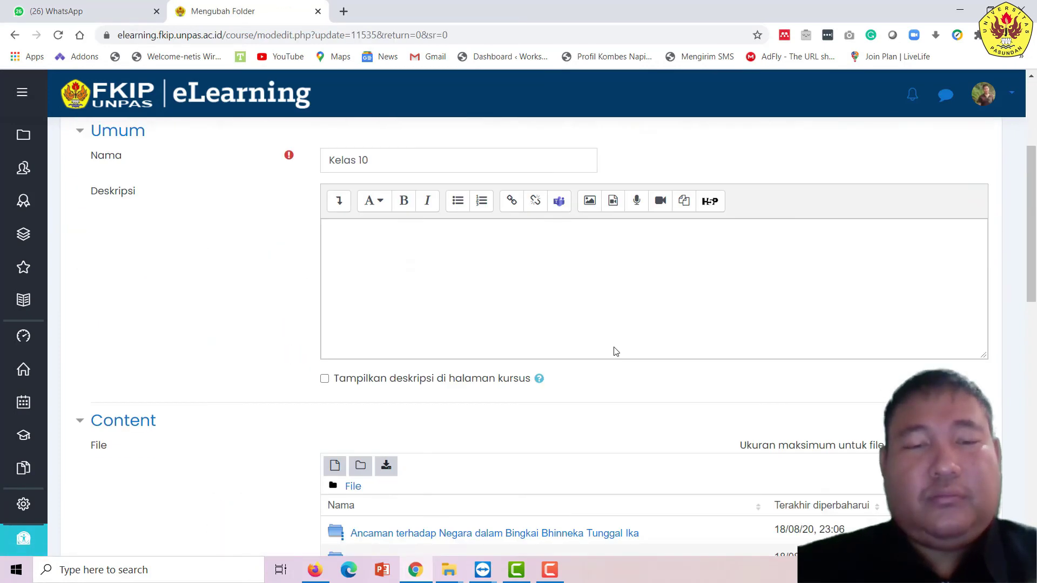
pyautogui.click(413, 331)
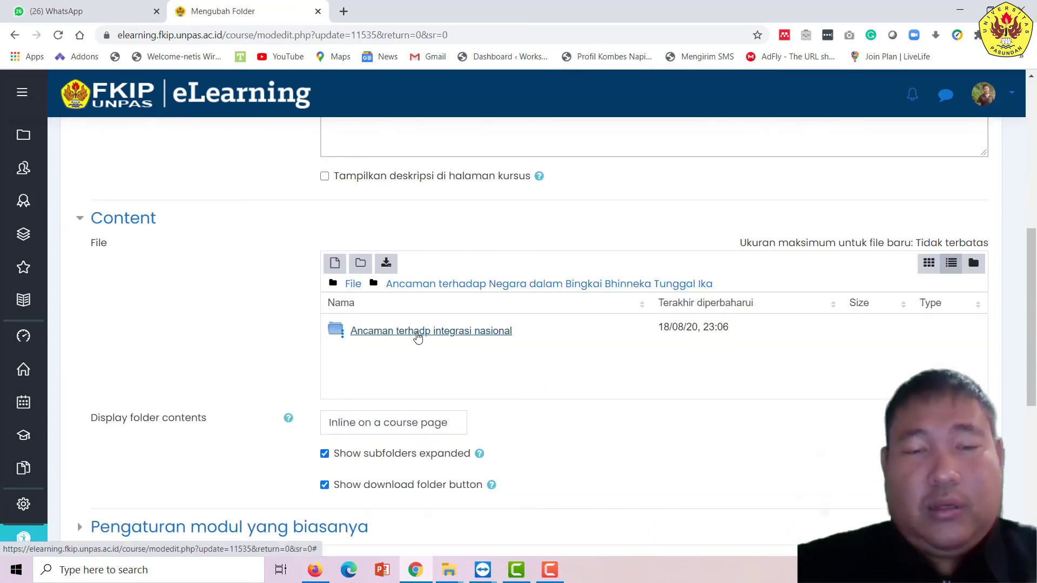
pyautogui.click(420, 331)
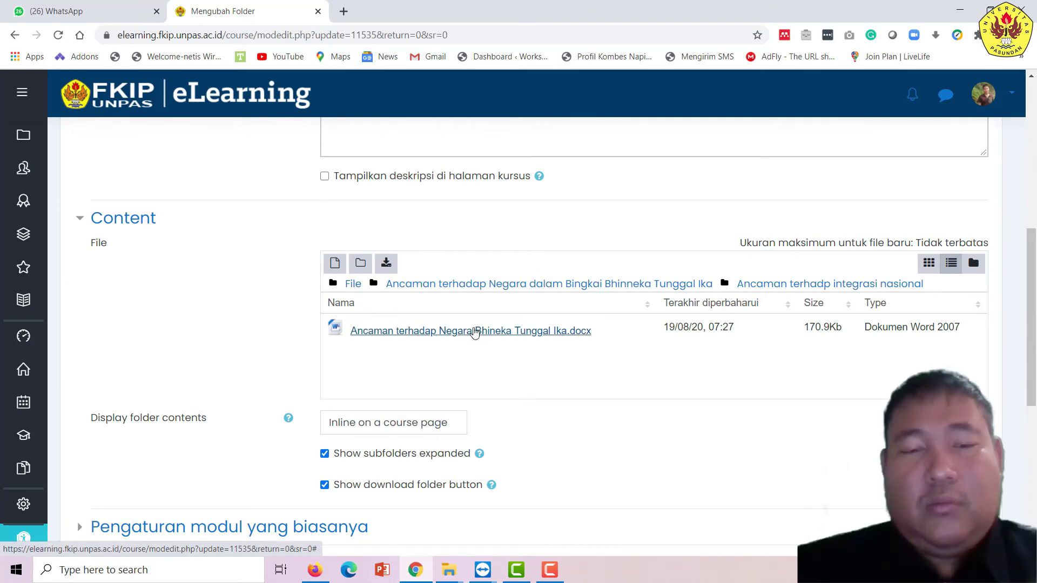
# Rename the uploaded document as RPP Ancaman terhadap Negara Bhineka Tunggal Ika.docx and save the folder, returning to the course
pyautogui.click(475, 332)
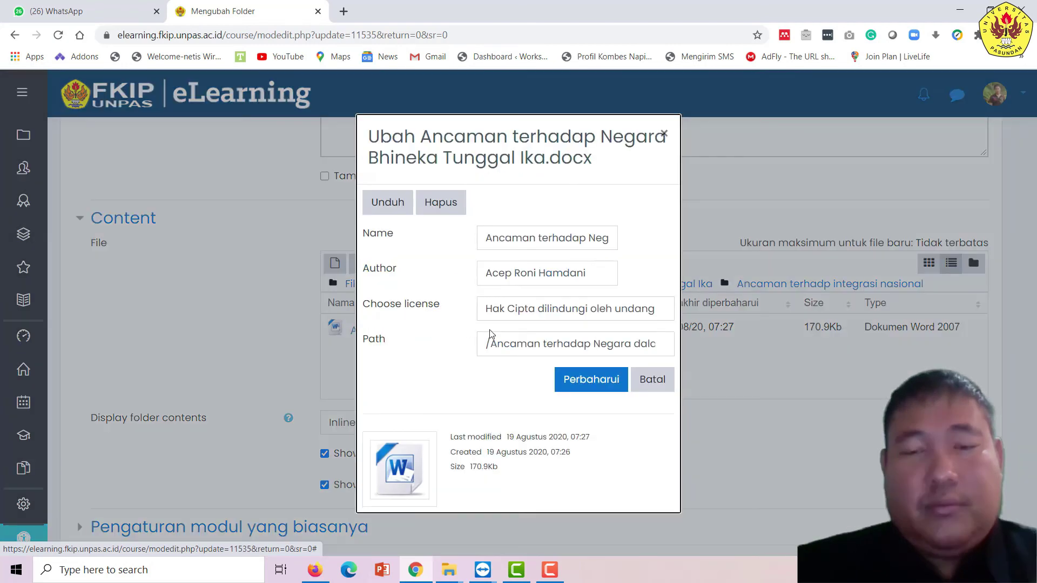
pyautogui.click(489, 237)
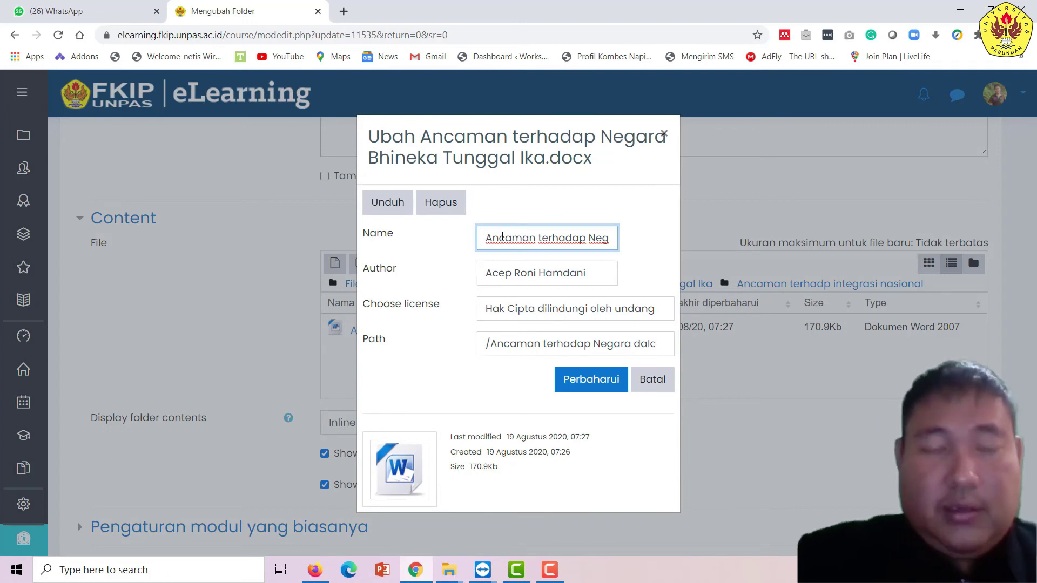
pyautogui.write('RPP')
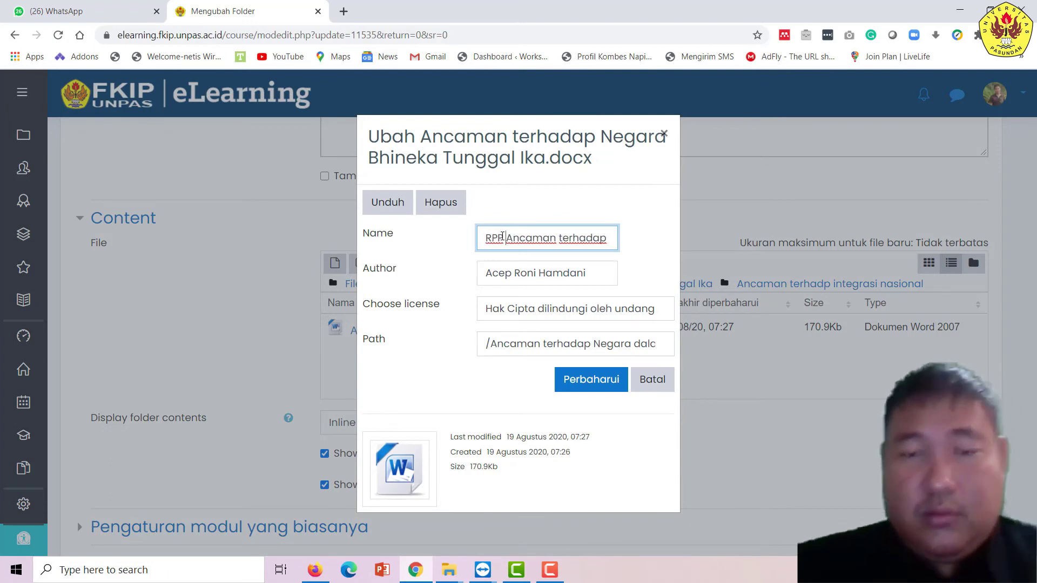
pyautogui.click(591, 379)
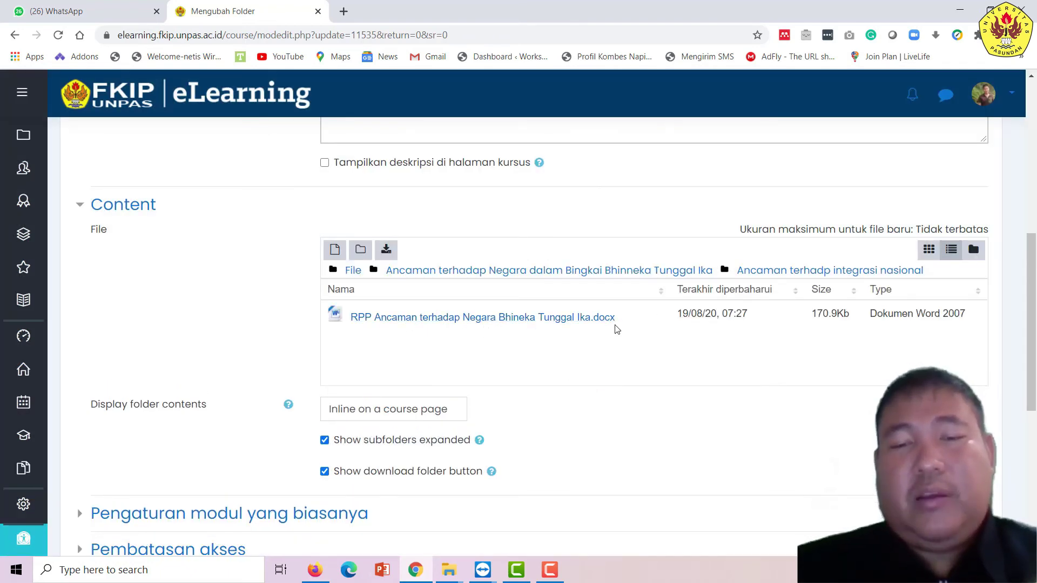
pyautogui.scroll(-3, 638, 324)
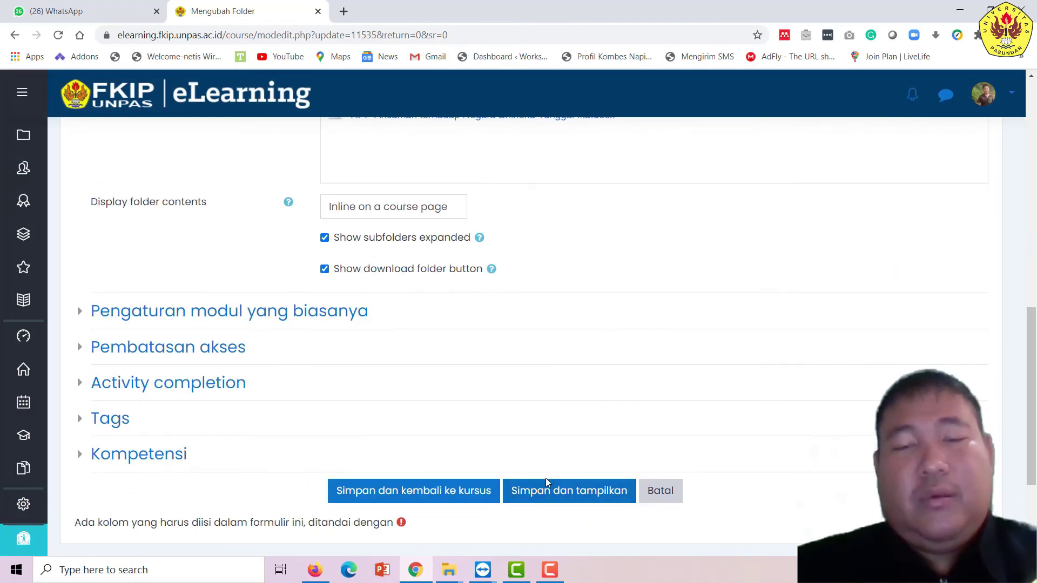
pyautogui.click(550, 487)
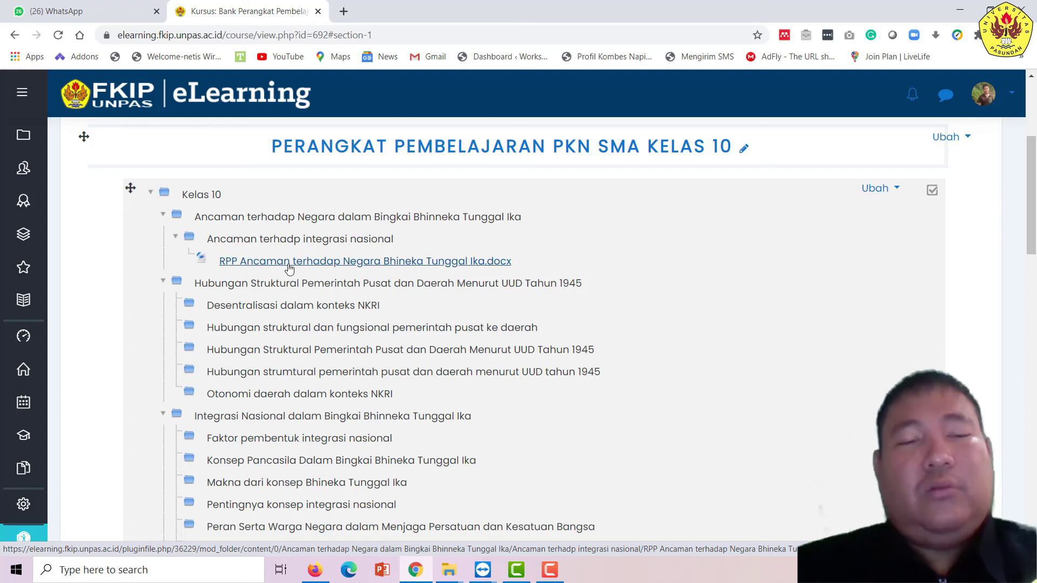
# Reopen the Kelas 10 folder's settings and go to the Ancaman terhadp integrasi nasional subfolder containing the RPP document
pyautogui.click(876, 189)
pyautogui.click(859, 215)
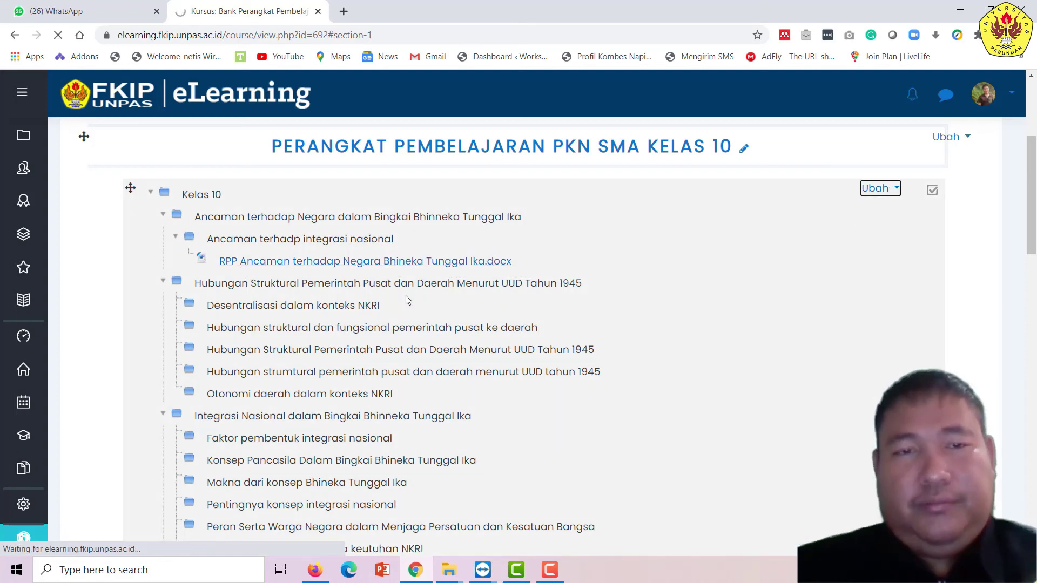
pyautogui.scroll(-3, 440, 342)
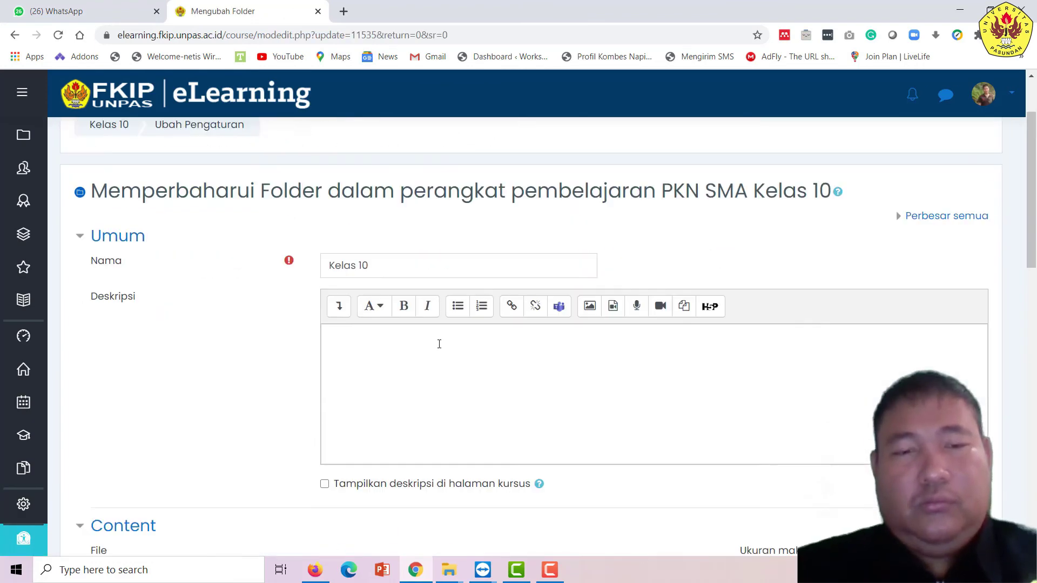
pyautogui.scroll(-5, 506, 363)
pyautogui.click(450, 266)
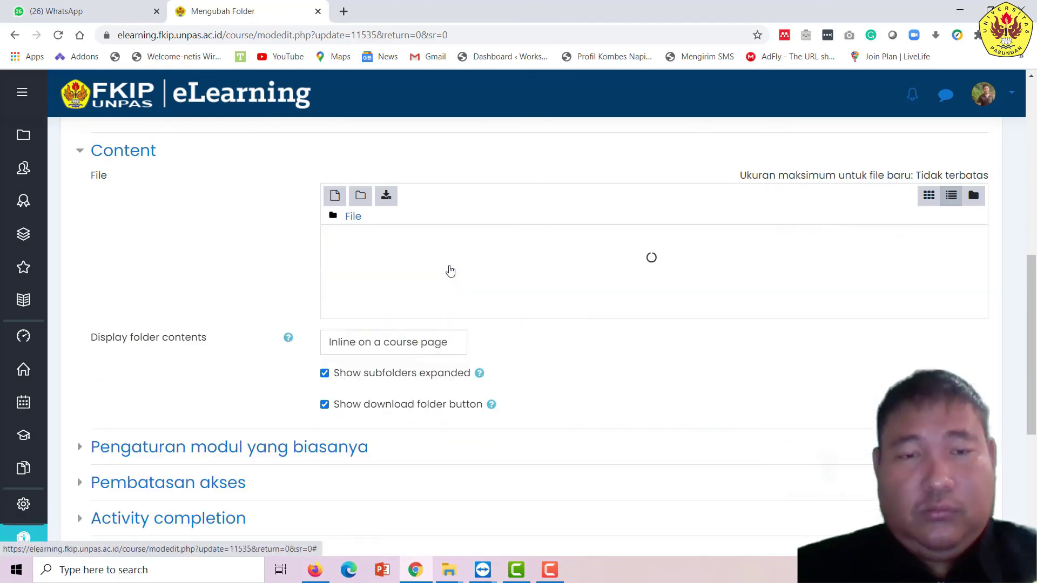
pyautogui.click(451, 264)
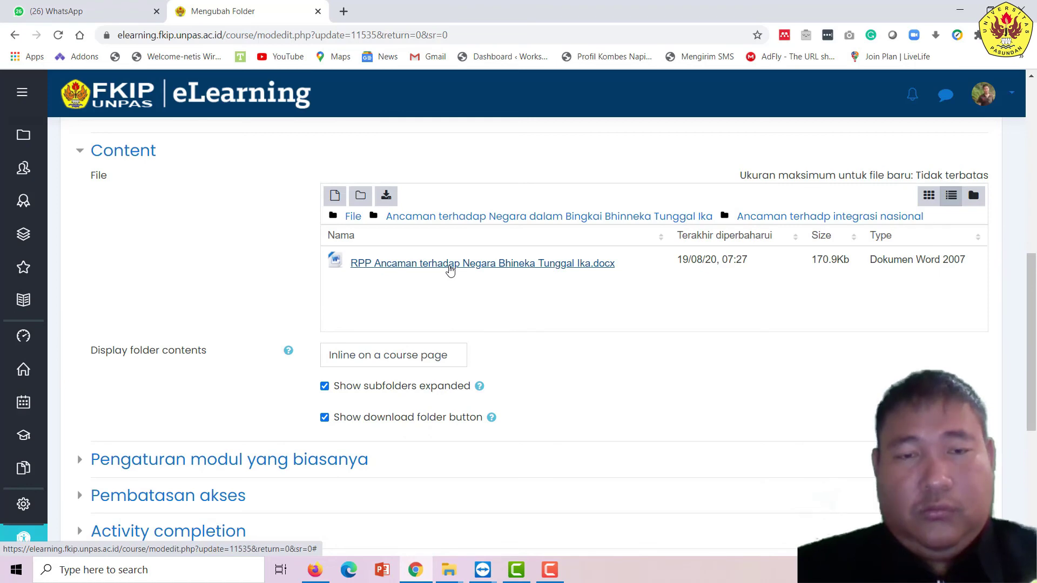
# Add the number 3.4. in front of the RPP document's name and save the folder, returning to the course
pyautogui.click(451, 264)
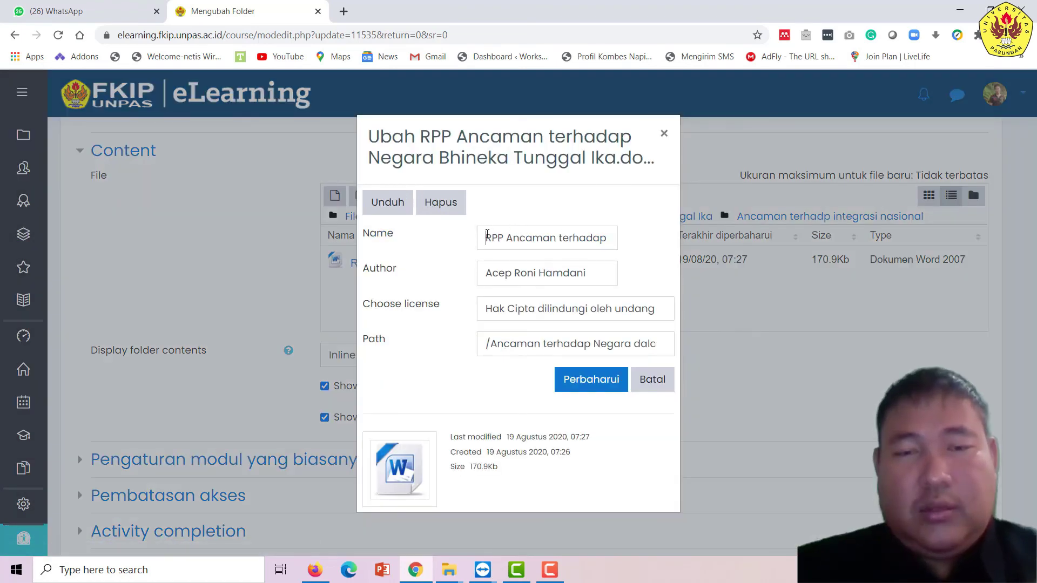
pyautogui.click(487, 236)
pyautogui.write('3.4.')
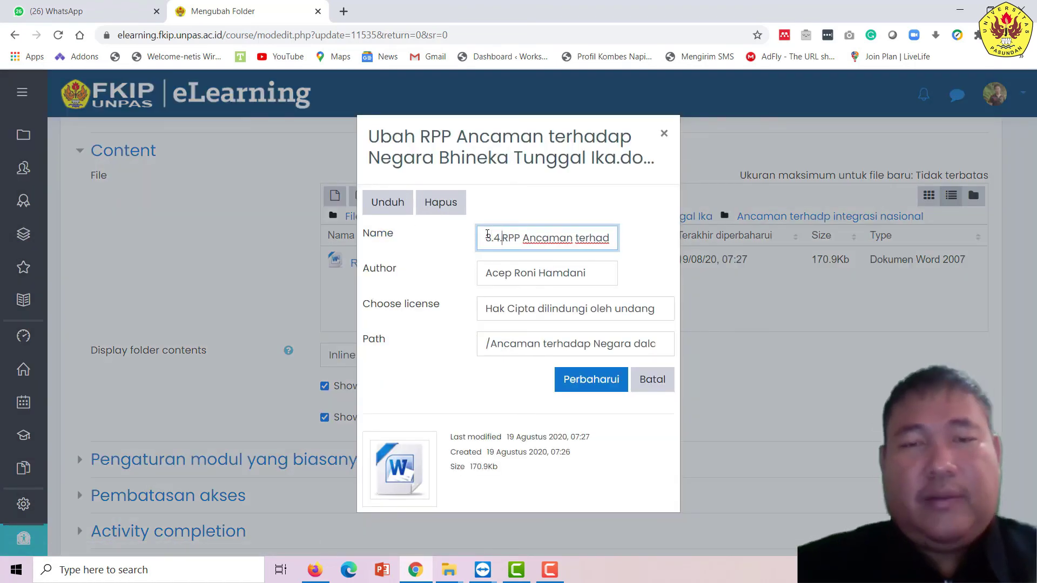
pyautogui.click(611, 382)
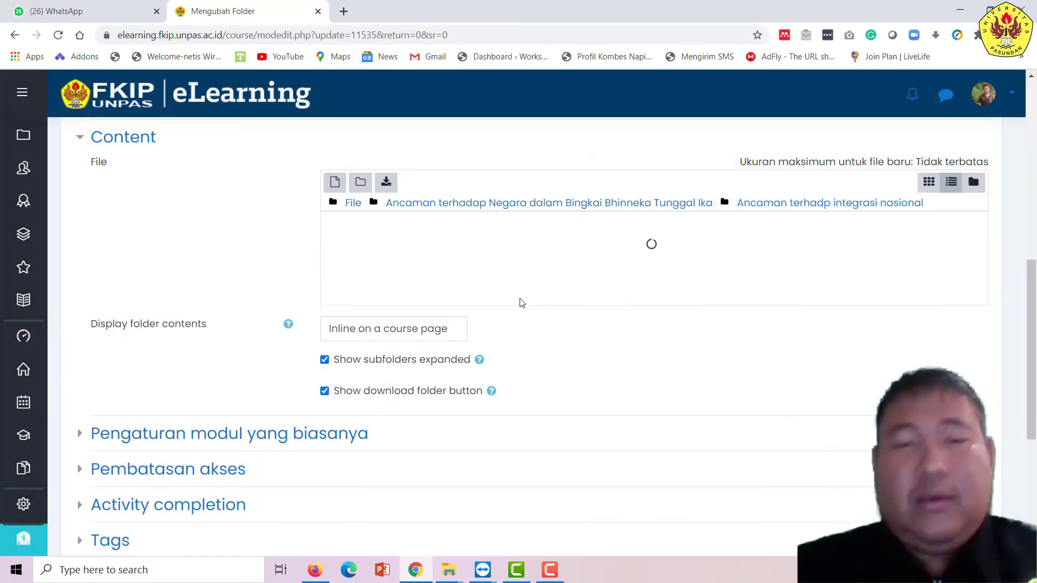
pyautogui.scroll(-5, 522, 285)
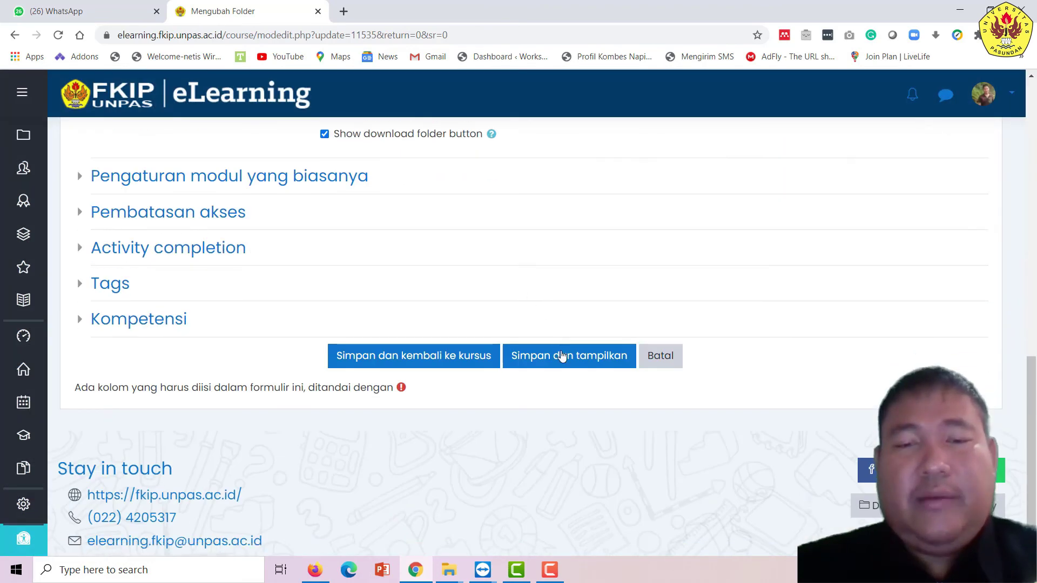
pyautogui.click(562, 356)
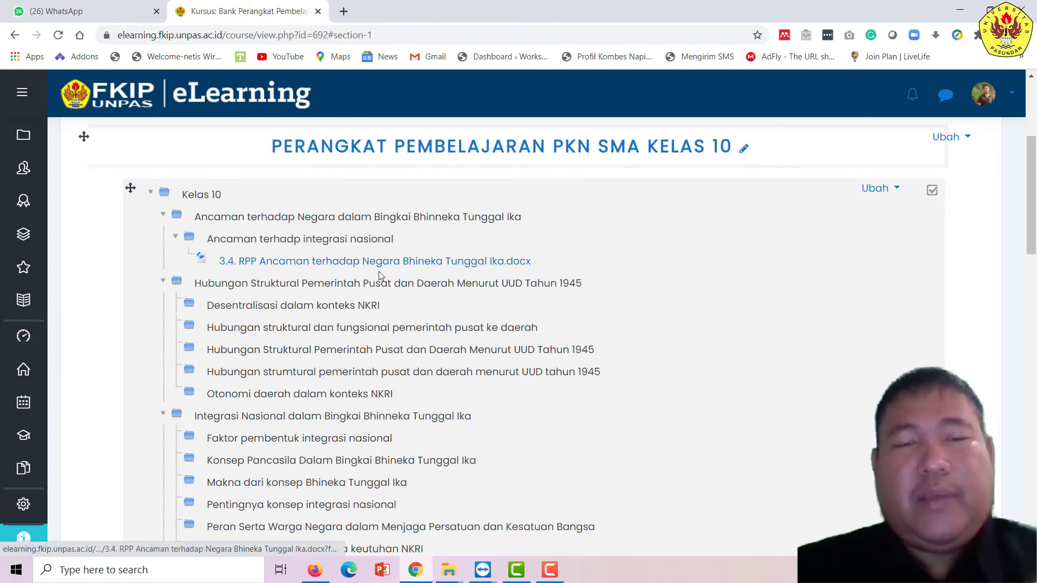
# Review the Kelas 10 folder tree, and go back to the Bank Perangkat Pembelajaran category to look through its courses
pyautogui.scroll(4, 611, 258)
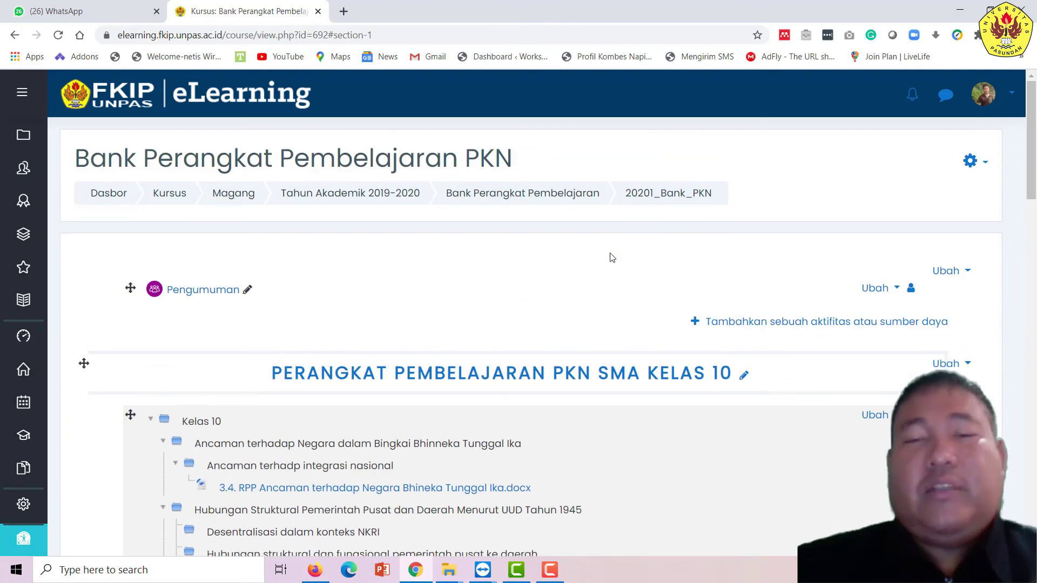
pyautogui.scroll(-5, 607, 255)
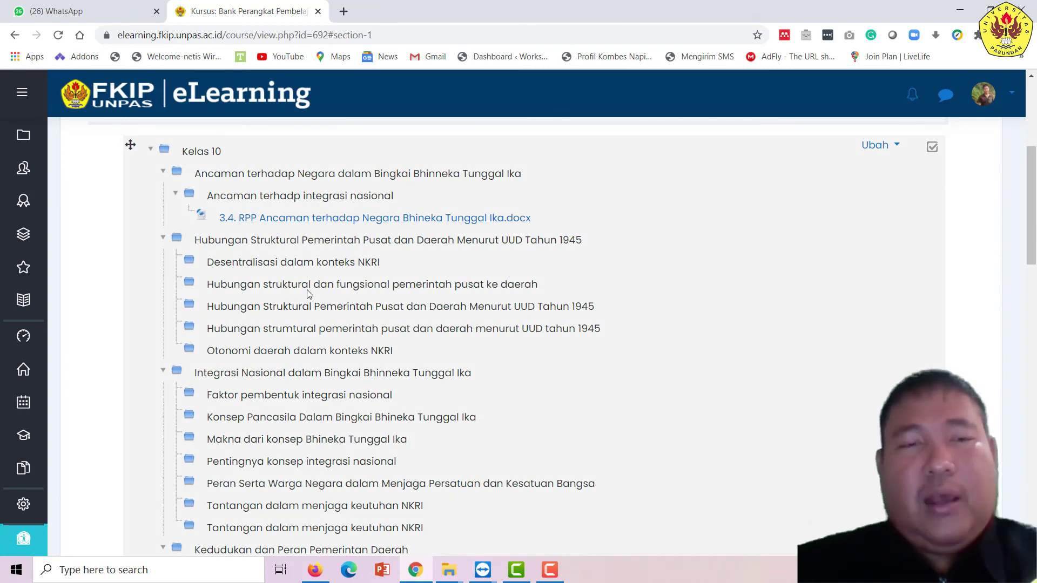
pyautogui.scroll(5, 397, 340)
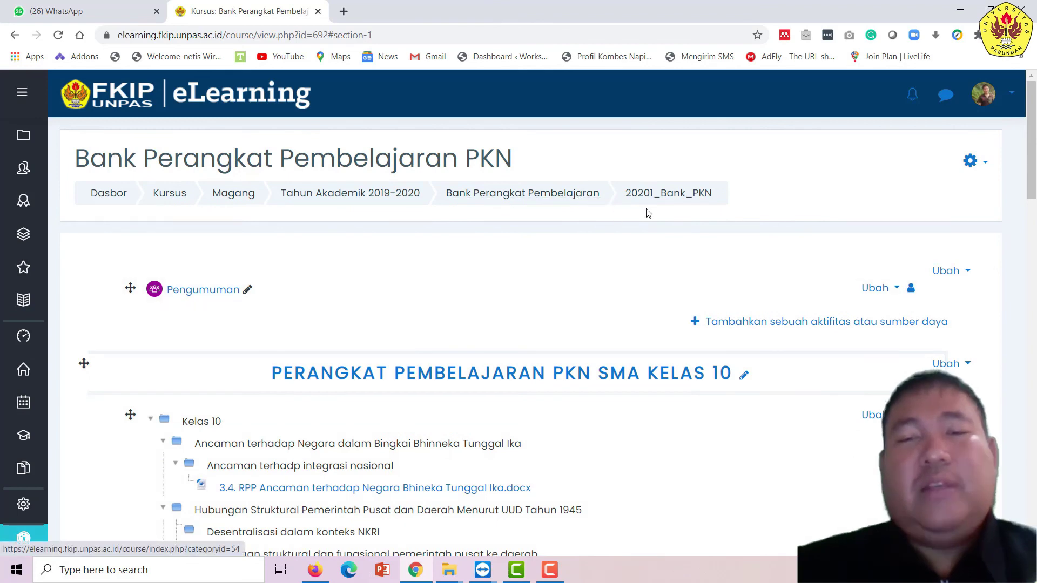
pyautogui.click(590, 198)
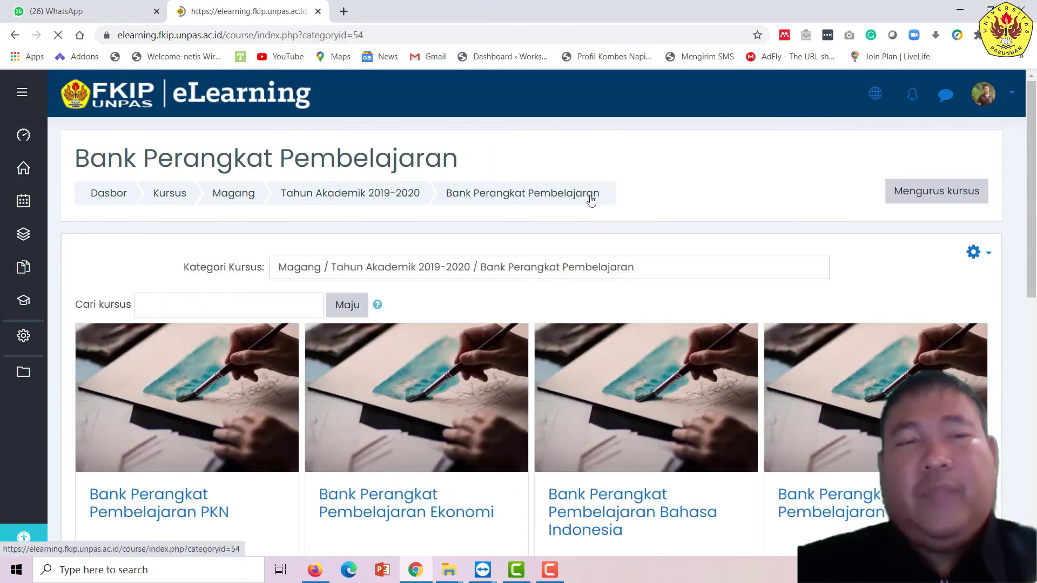
pyautogui.scroll(-4, 264, 339)
pyautogui.scroll(-3, 551, 311)
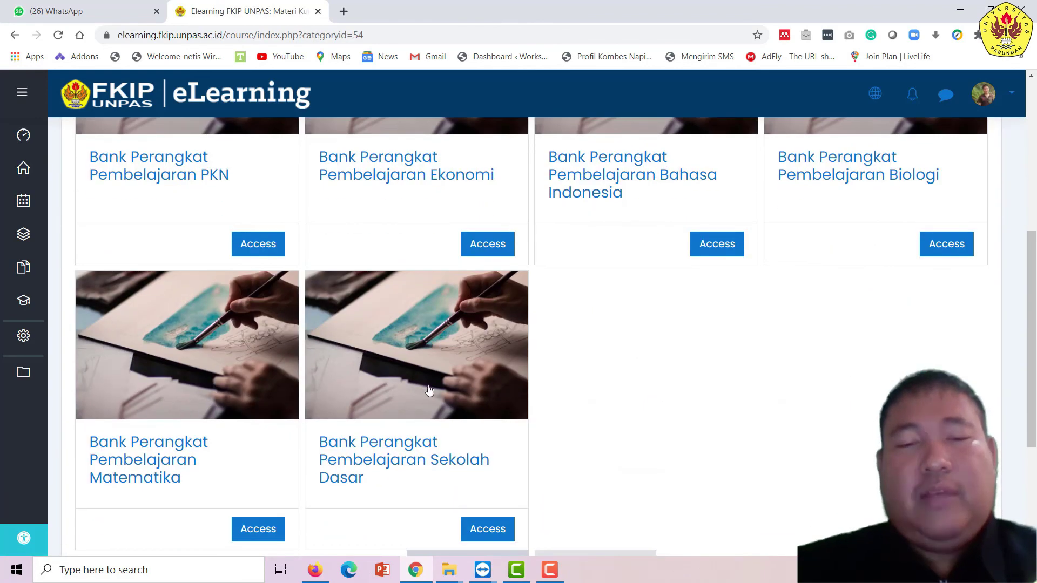
pyautogui.scroll(6, 457, 305)
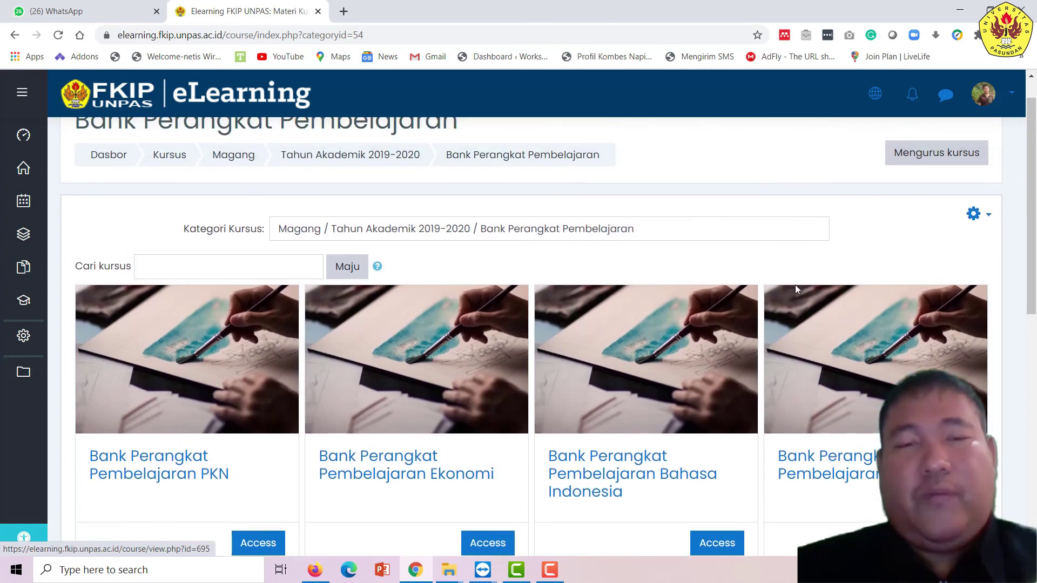